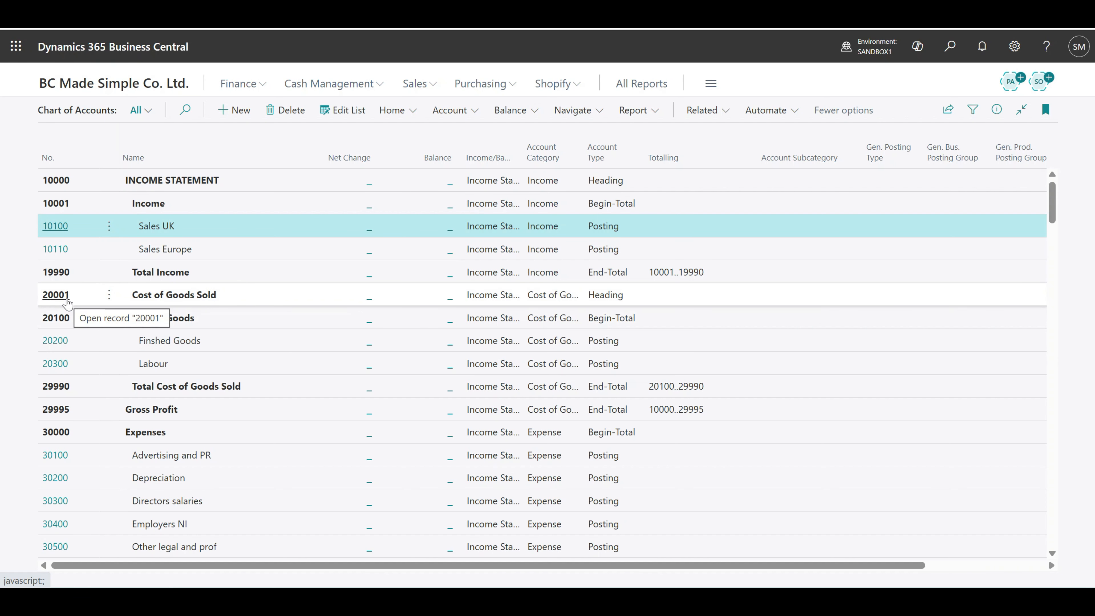
Examine the chart of accounts from the income statement accounts through the balance sheet to capital and reserves.
{"action": "scroll", "coordinate": [67, 302], "scroll_direction": "down", "scroll_amount": 3}
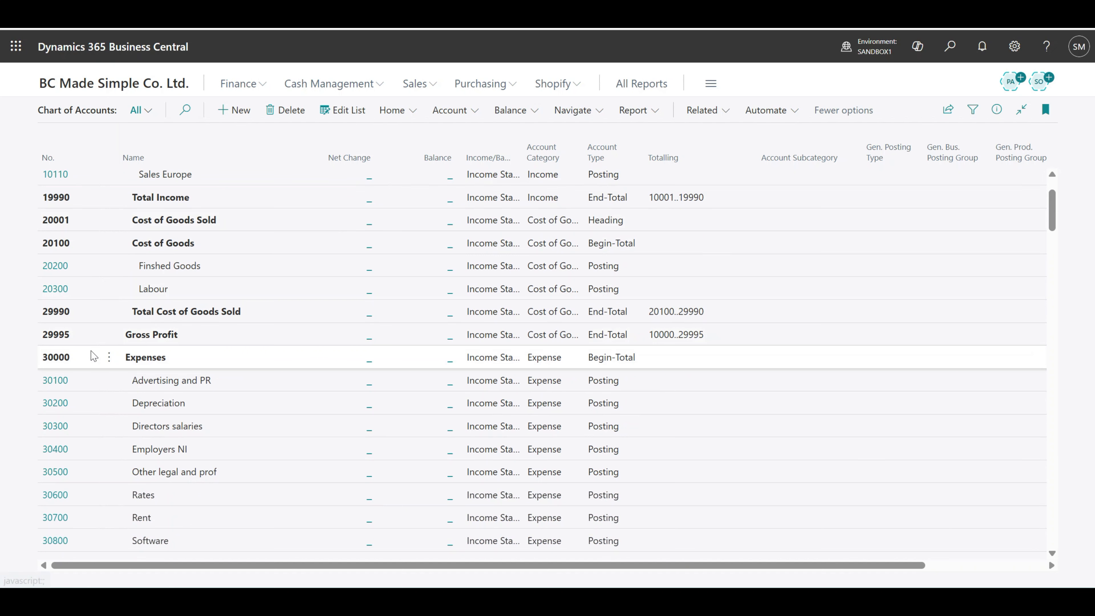
{"action": "scroll", "coordinate": [86, 359], "scroll_direction": "down", "scroll_amount": 8}
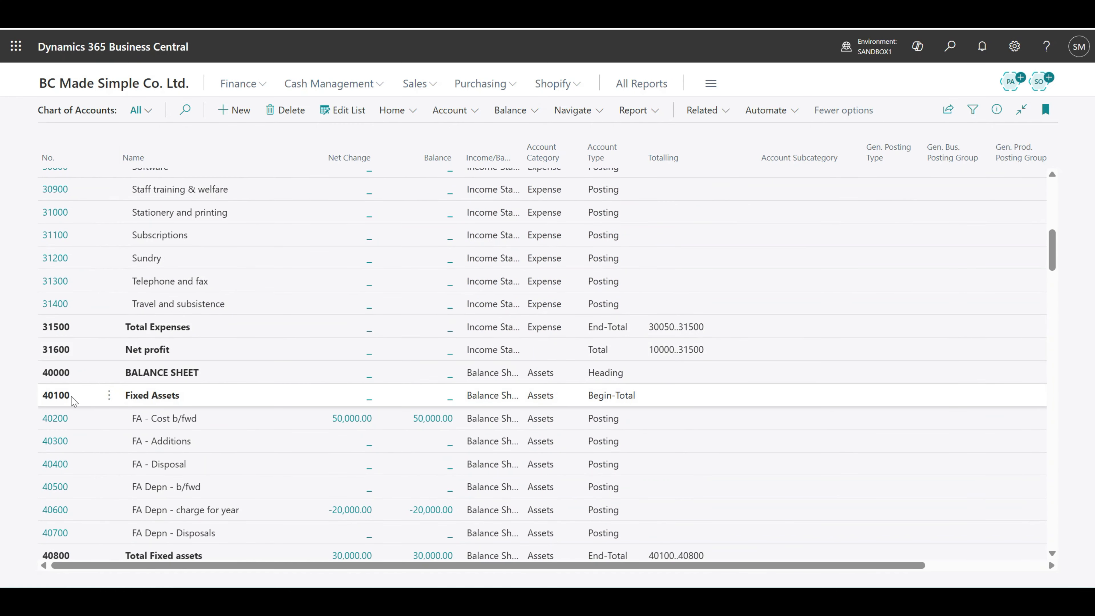
{"action": "scroll", "coordinate": [74, 397], "scroll_direction": "down", "scroll_amount": 2}
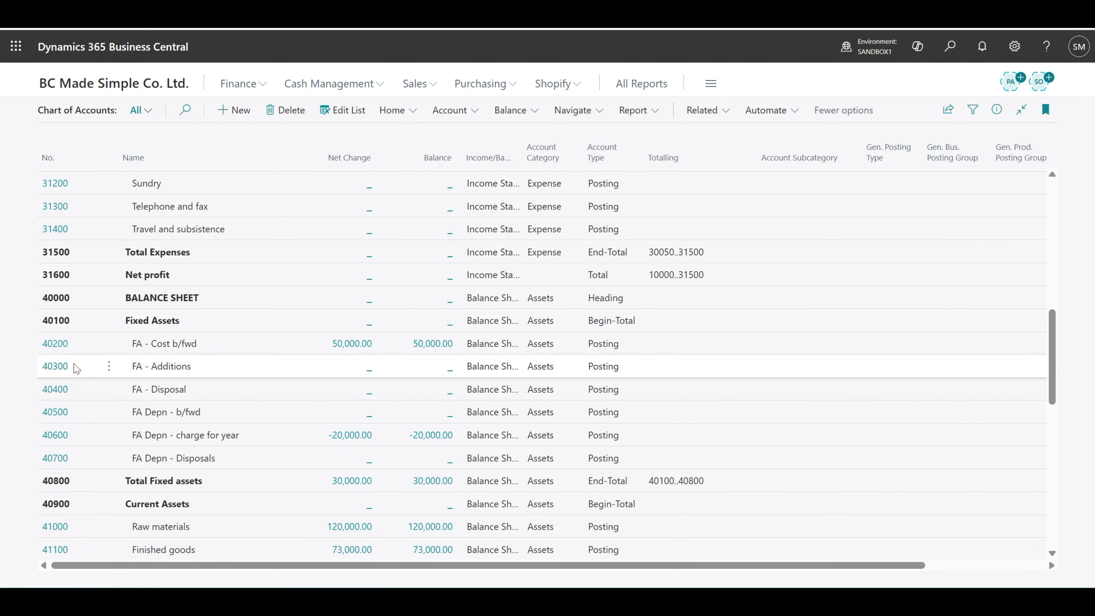
{"action": "scroll", "coordinate": [77, 368], "scroll_direction": "down", "scroll_amount": 5}
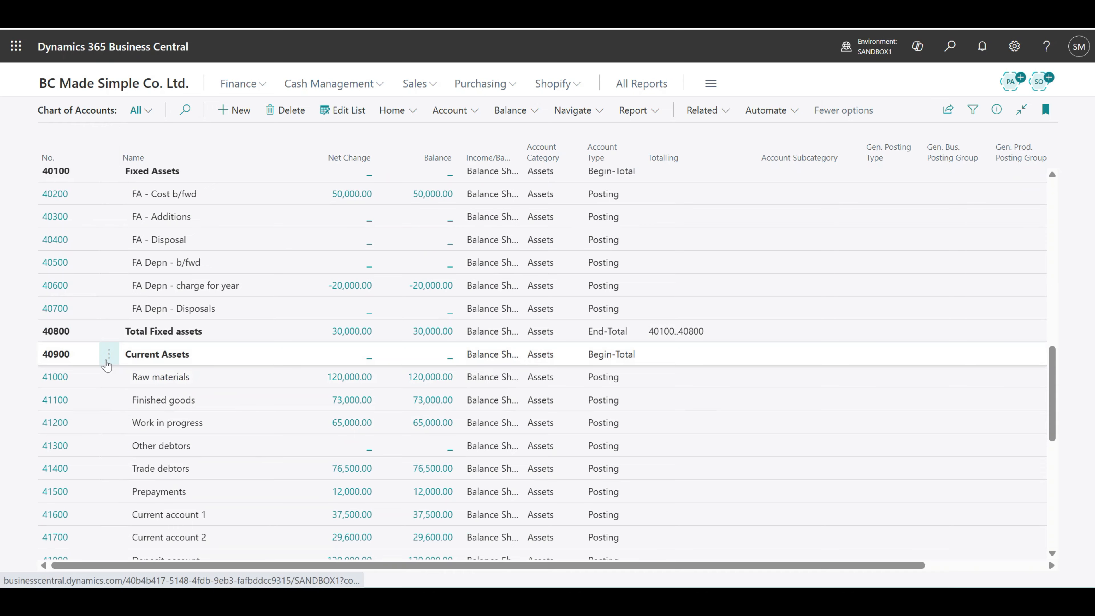
{"action": "scroll", "coordinate": [106, 365], "scroll_direction": "down", "scroll_amount": 5}
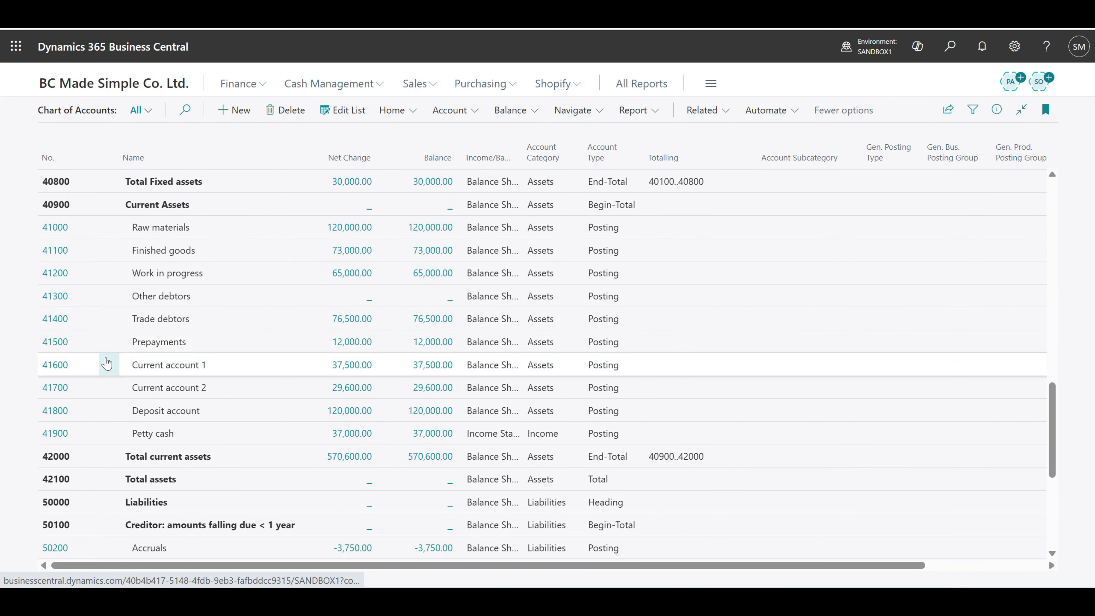
{"action": "scroll", "coordinate": [107, 365], "scroll_direction": "down", "scroll_amount": 5}
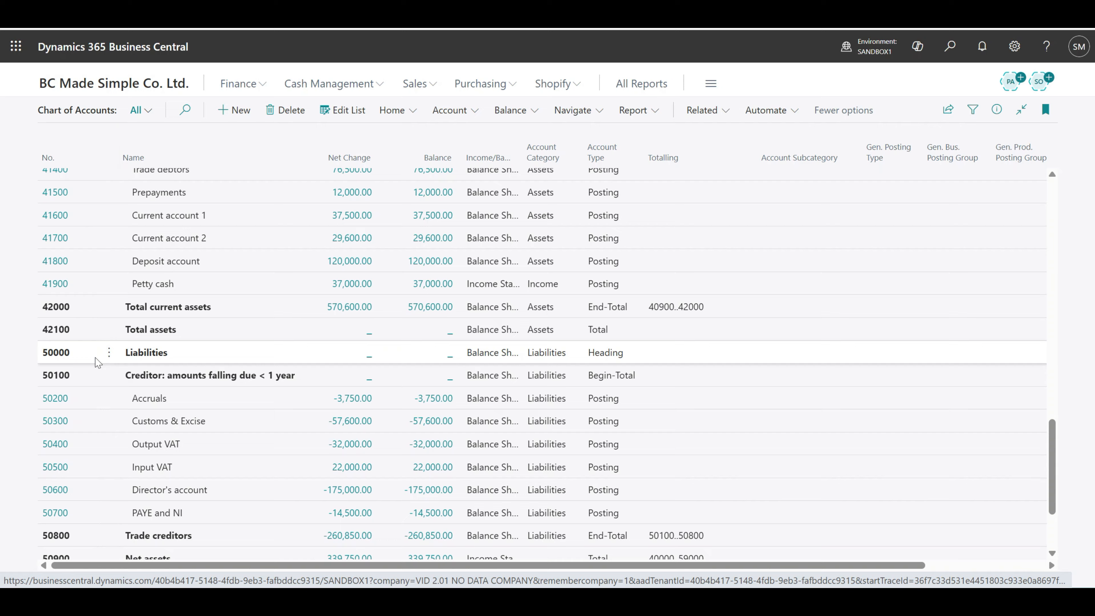
{"action": "scroll", "coordinate": [79, 358], "scroll_direction": "down", "scroll_amount": 2}
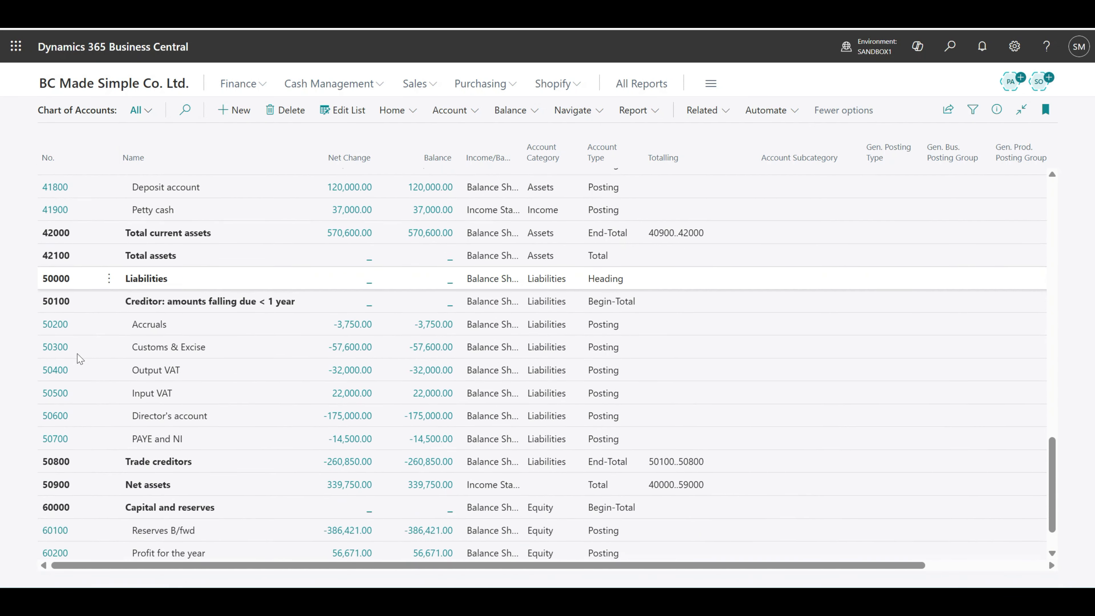
{"action": "scroll", "coordinate": [80, 358], "scroll_direction": "down", "scroll_amount": 2}
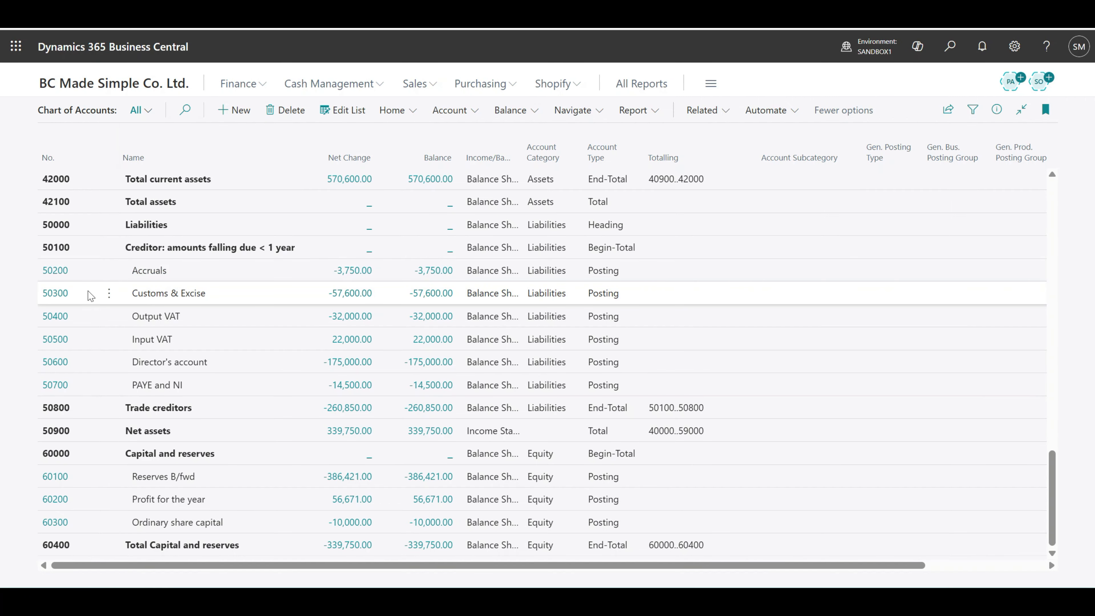
{"action": "scroll", "coordinate": [91, 295], "scroll_direction": "up", "scroll_amount": 15}
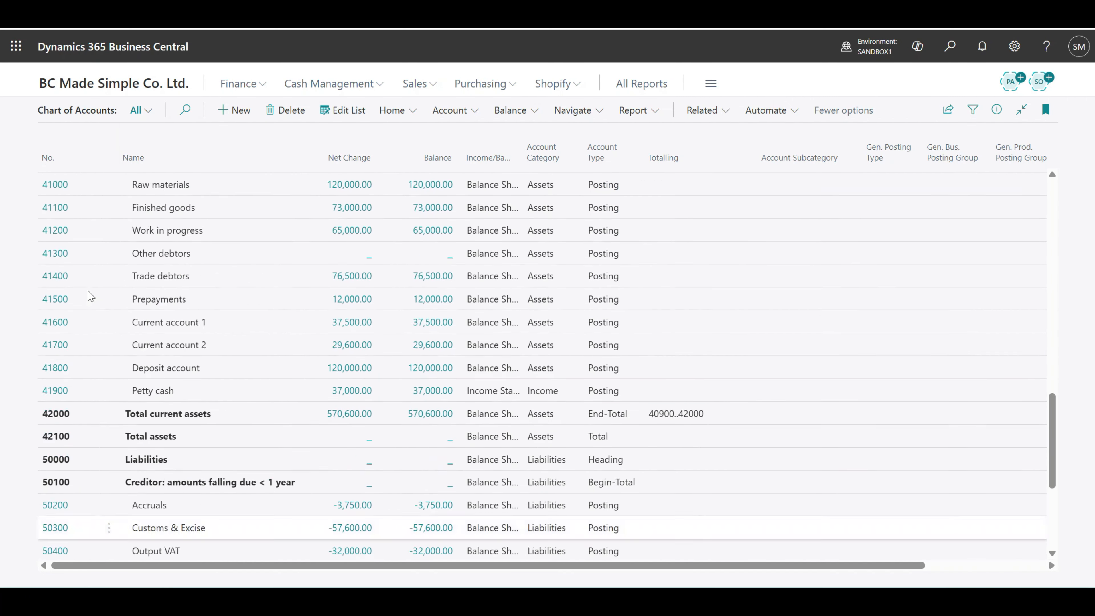
{"action": "scroll", "coordinate": [91, 296], "scroll_direction": "up", "scroll_amount": 5}
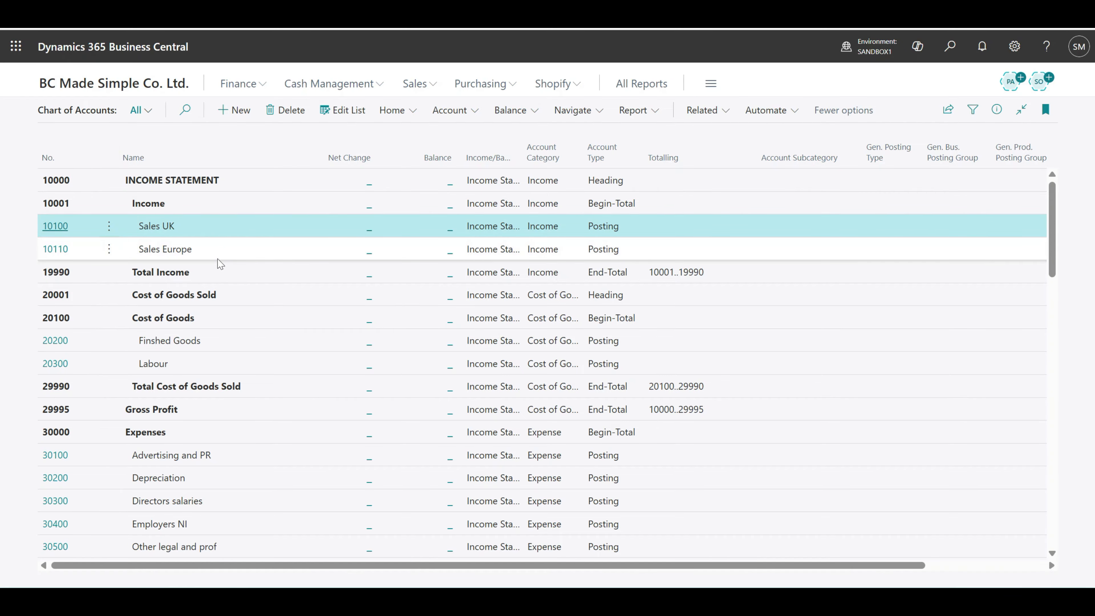
{"action": "scroll", "coordinate": [257, 324], "scroll_direction": "down", "scroll_amount": 3}
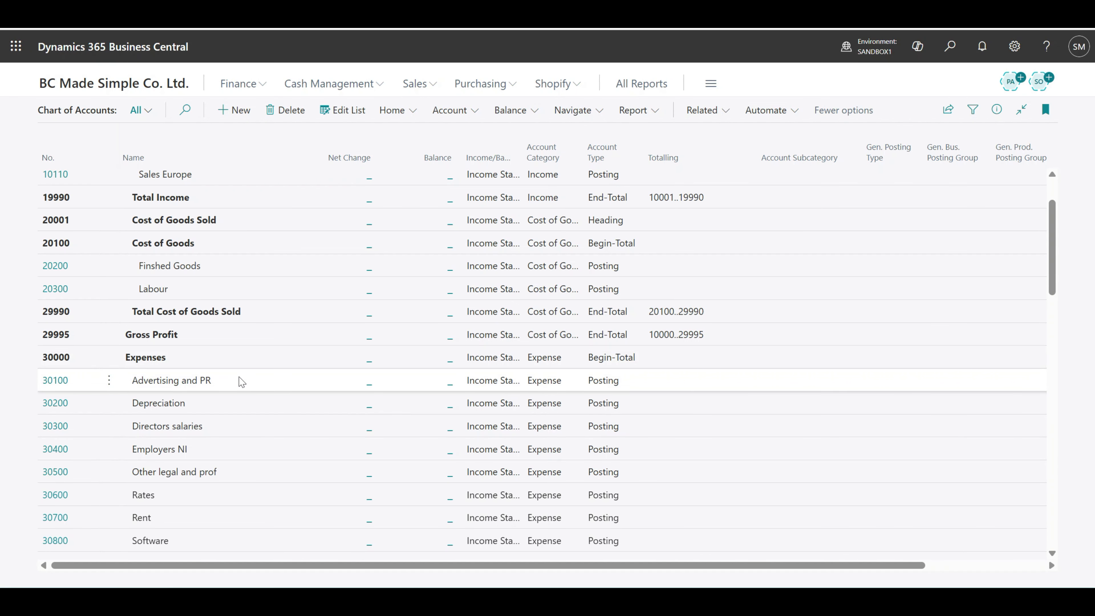
{"action": "scroll", "coordinate": [241, 382], "scroll_direction": "up", "scroll_amount": 3}
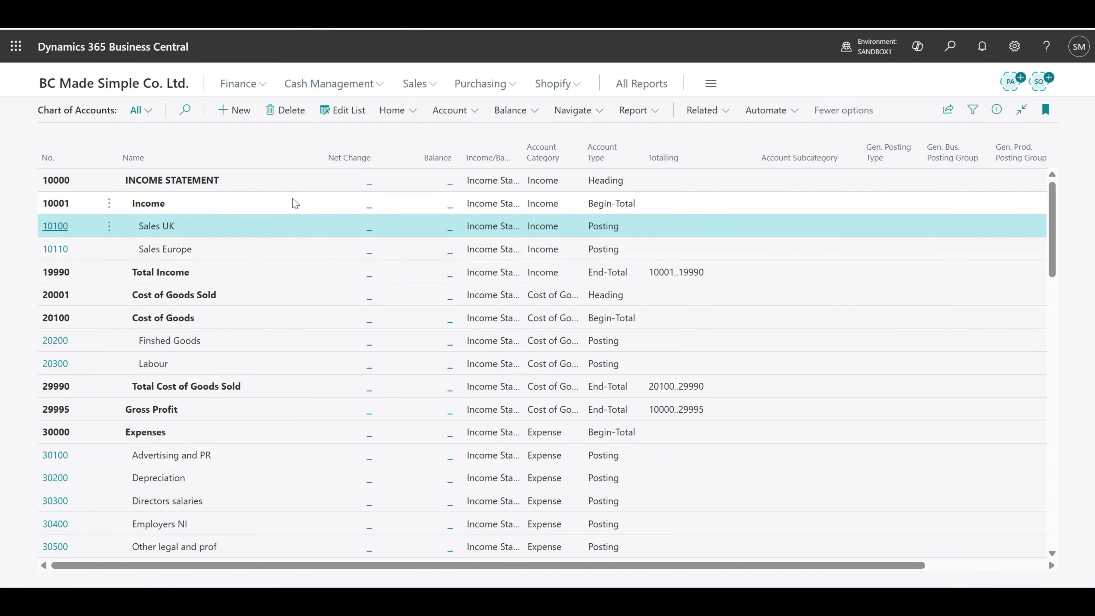
Show the filter options for the chart of accounts and add an empty Date Filter for the totals.
{"action": "mouse_move", "coordinate": [346, 161]}
{"action": "left_click", "coordinate": [969, 115]}
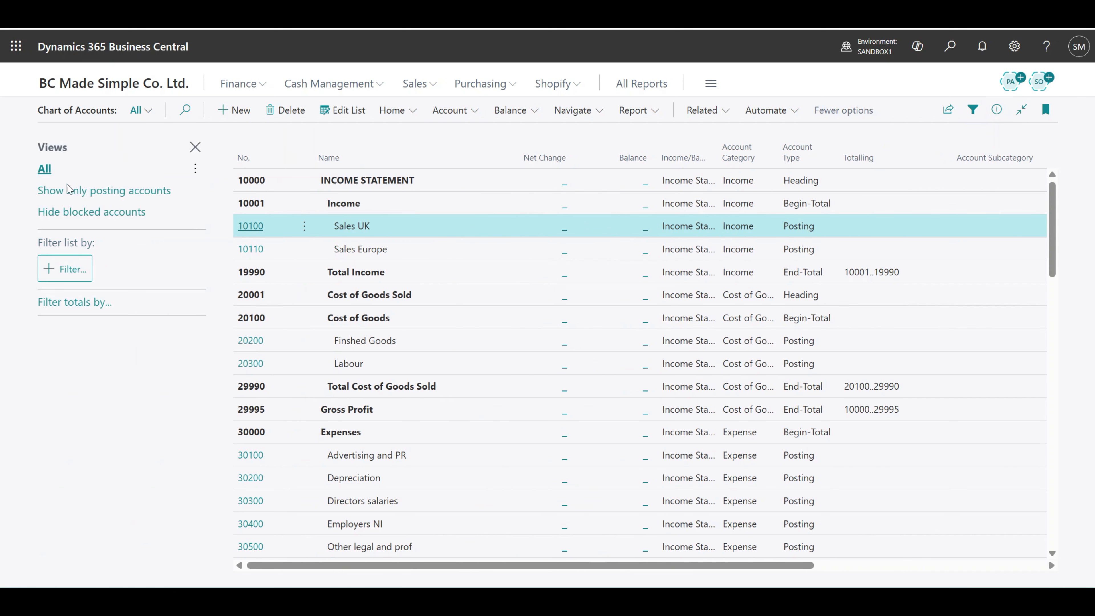
{"action": "left_click", "coordinate": [52, 303]}
{"action": "left_click", "coordinate": [50, 299]}
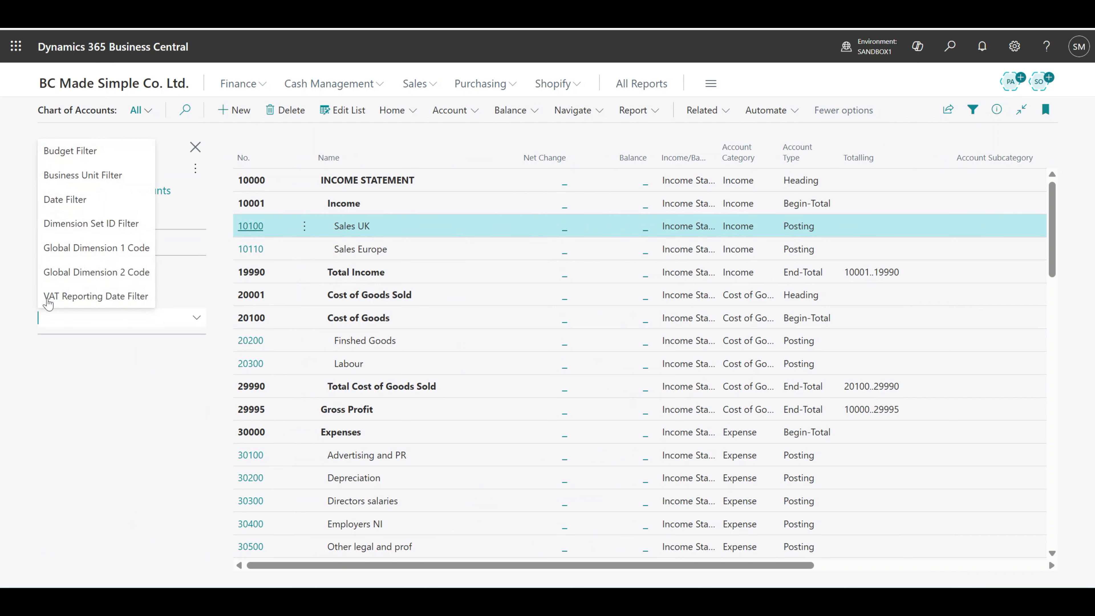
{"action": "left_click", "coordinate": [73, 200]}
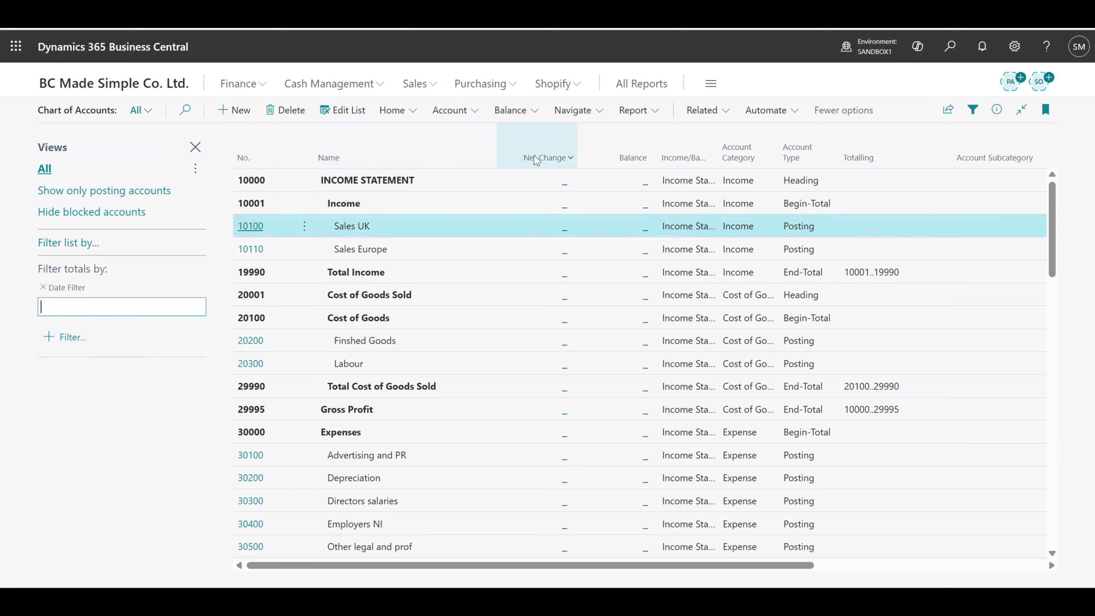
{"action": "mouse_move", "coordinate": [566, 167]}
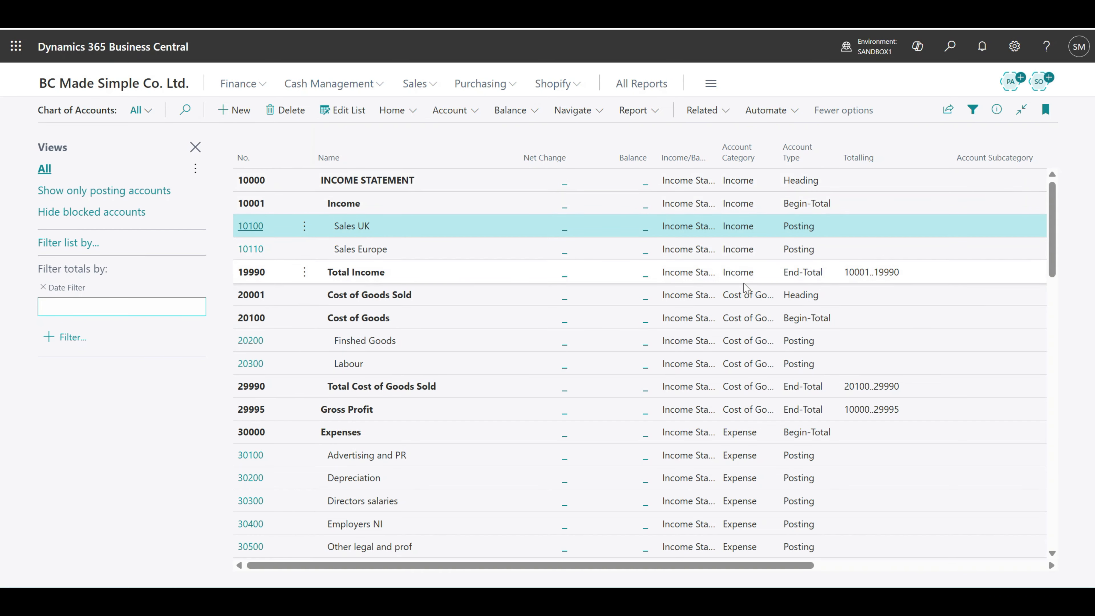
Review the account category and account type assigned to each line across the whole chart of accounts.
{"action": "scroll", "coordinate": [739, 298], "scroll_direction": "down", "scroll_amount": 2}
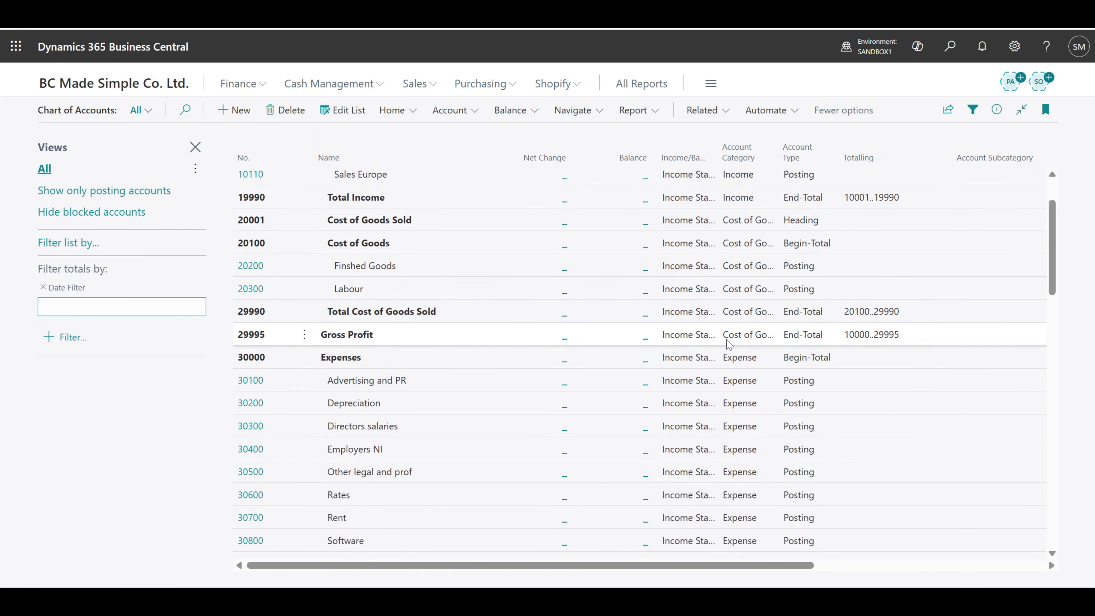
{"action": "scroll", "coordinate": [729, 345], "scroll_direction": "down", "scroll_amount": 10}
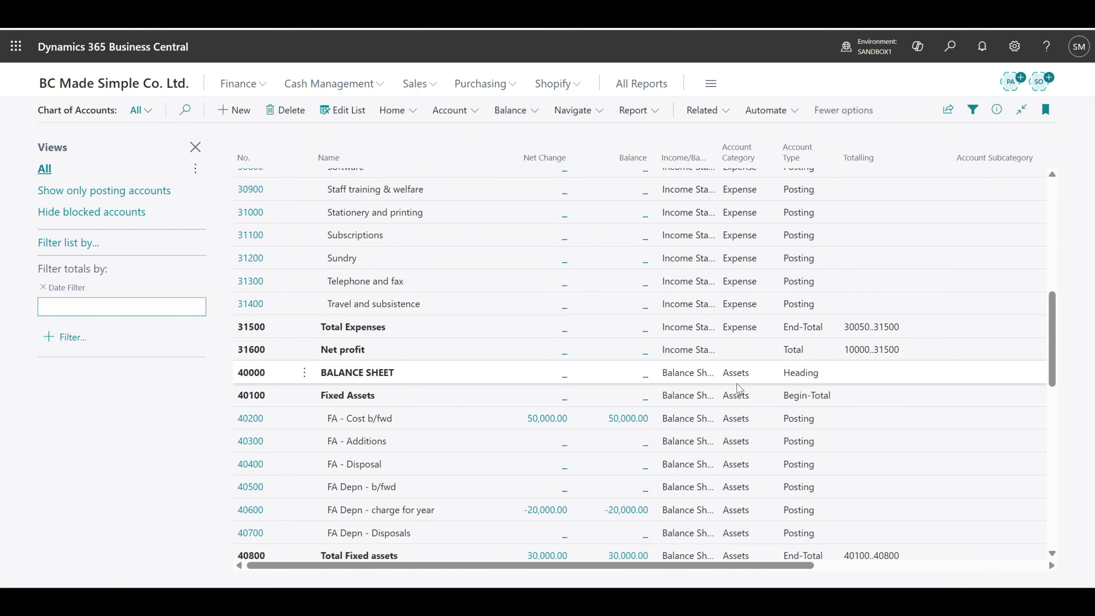
{"action": "scroll", "coordinate": [740, 388], "scroll_direction": "down", "scroll_amount": 10}
{"action": "scroll", "coordinate": [738, 384], "scroll_direction": "down", "scroll_amount": 3}
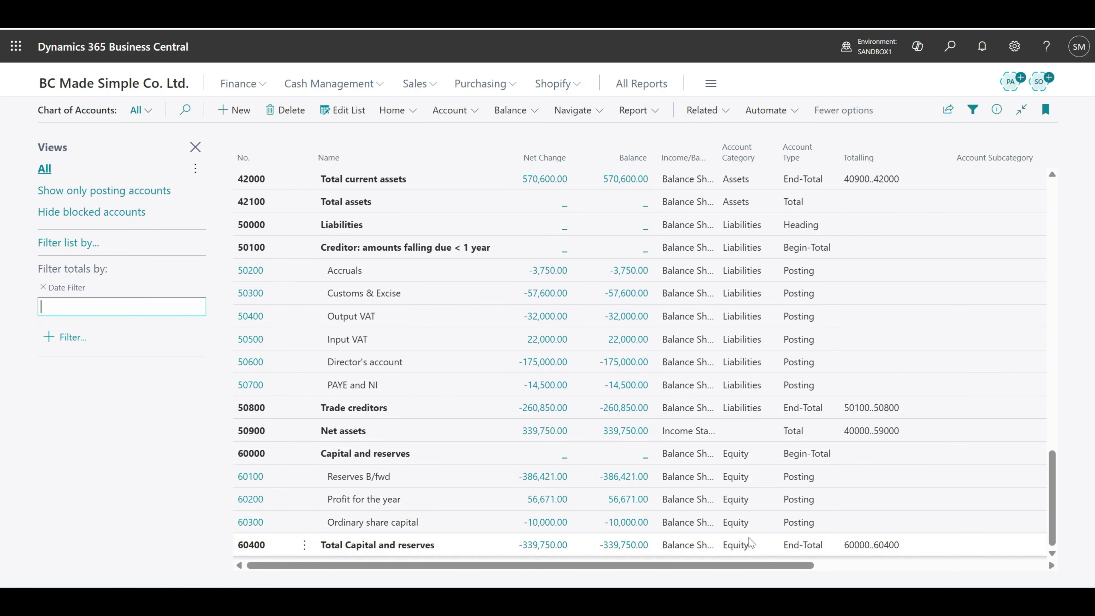
{"action": "scroll", "coordinate": [749, 535], "scroll_direction": "up", "scroll_amount": 6}
{"action": "scroll", "coordinate": [746, 528], "scroll_direction": "up", "scroll_amount": 15}
{"action": "scroll", "coordinate": [747, 528], "scroll_direction": "up", "scroll_amount": 2}
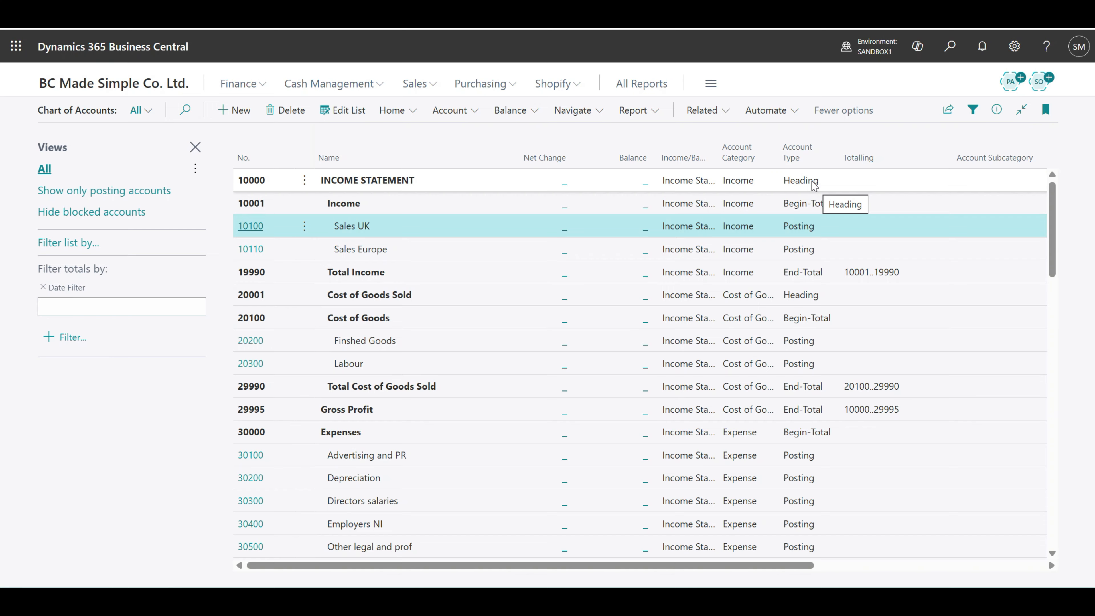
{"action": "scroll", "coordinate": [814, 185], "scroll_direction": "down", "scroll_amount": 14}
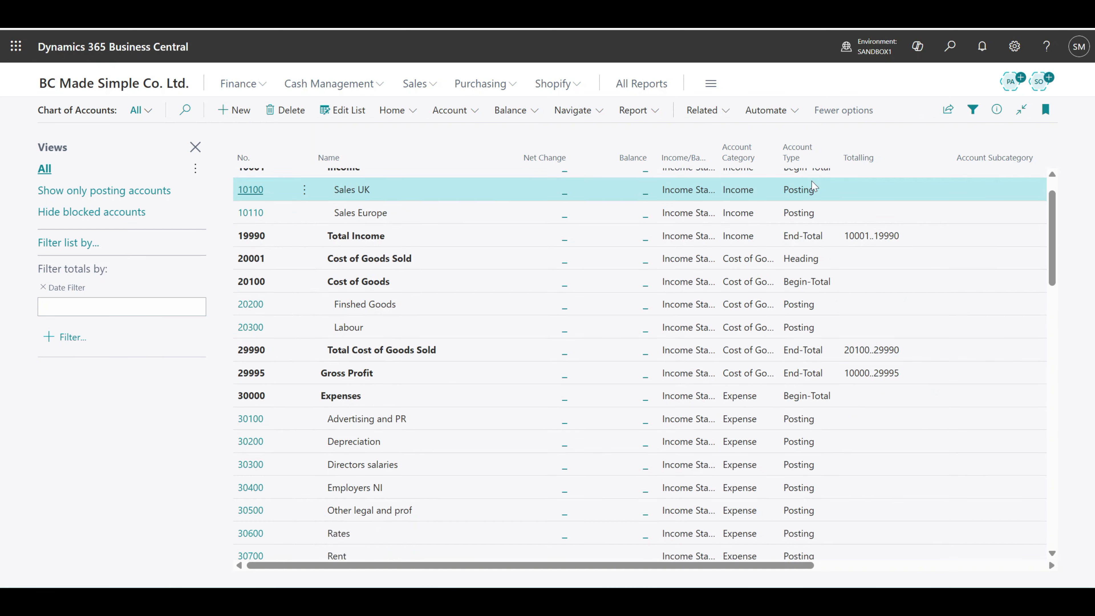
{"action": "scroll", "coordinate": [814, 185], "scroll_direction": "up", "scroll_amount": 3}
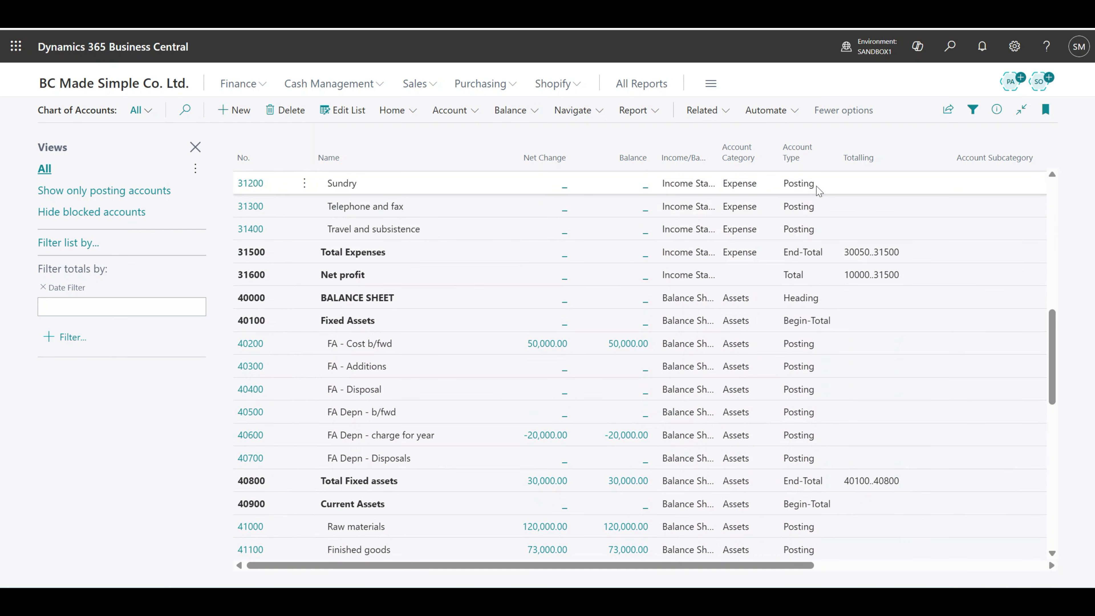
{"action": "scroll", "coordinate": [825, 186], "scroll_direction": "up", "scroll_amount": 11}
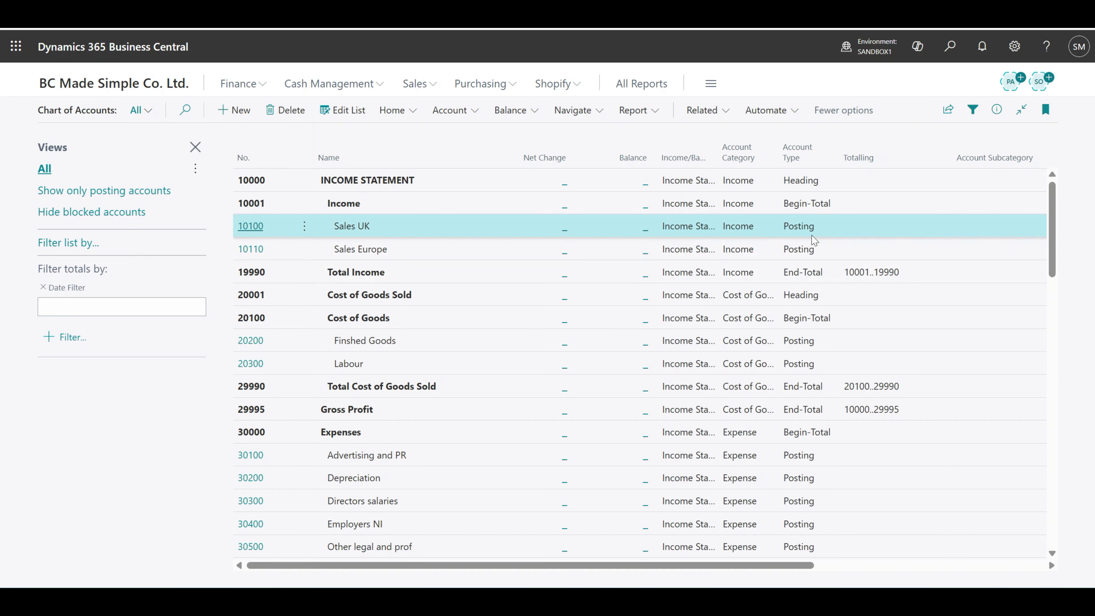
{"action": "scroll", "coordinate": [813, 240], "scroll_direction": "down", "scroll_amount": 10}
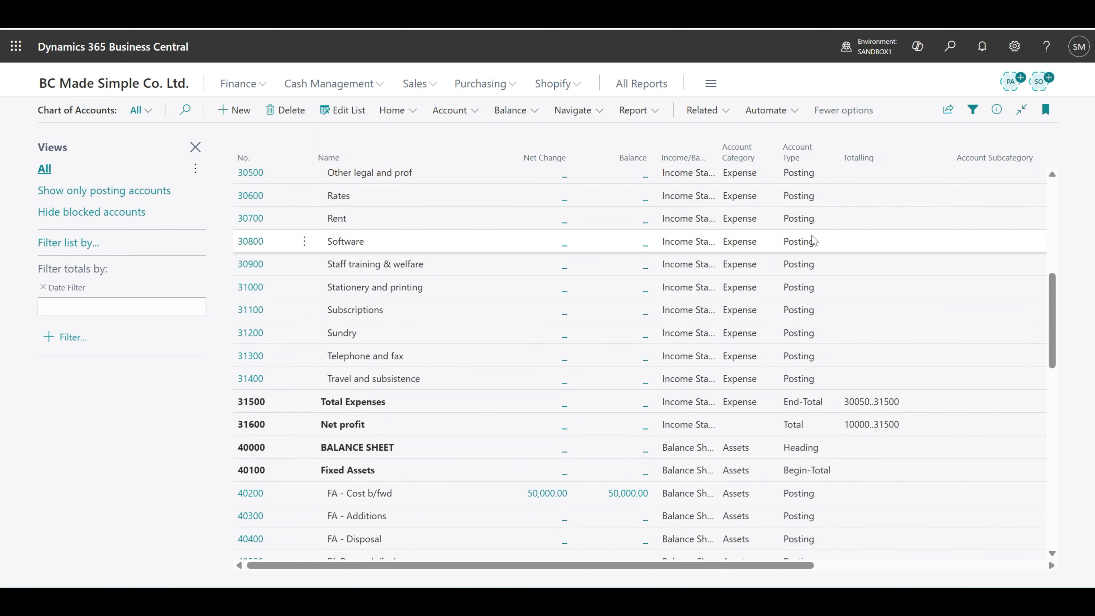
{"action": "scroll", "coordinate": [813, 240], "scroll_direction": "down", "scroll_amount": 2}
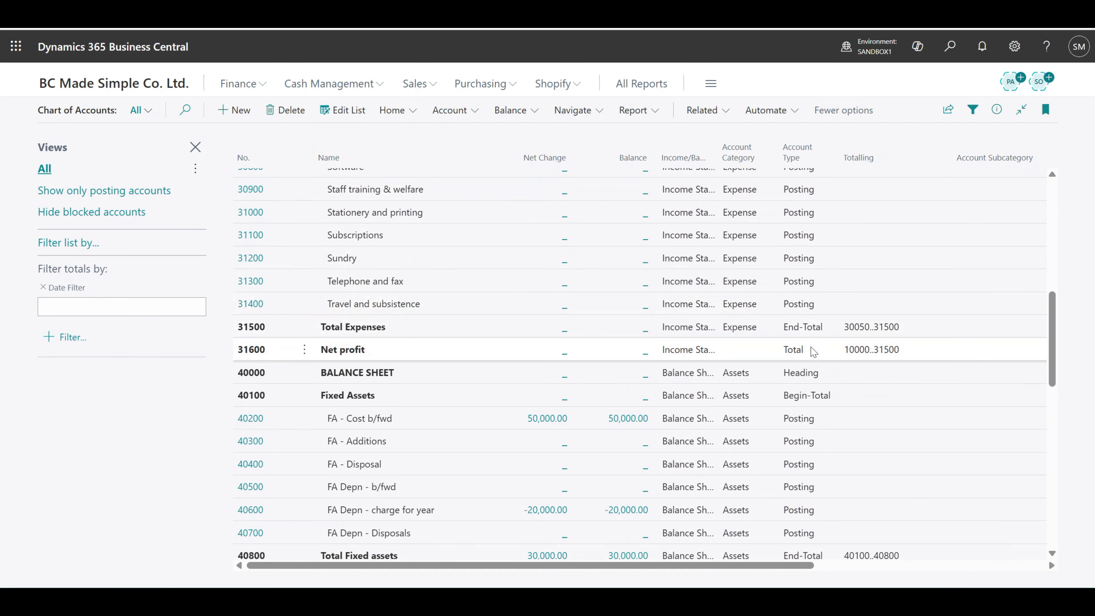
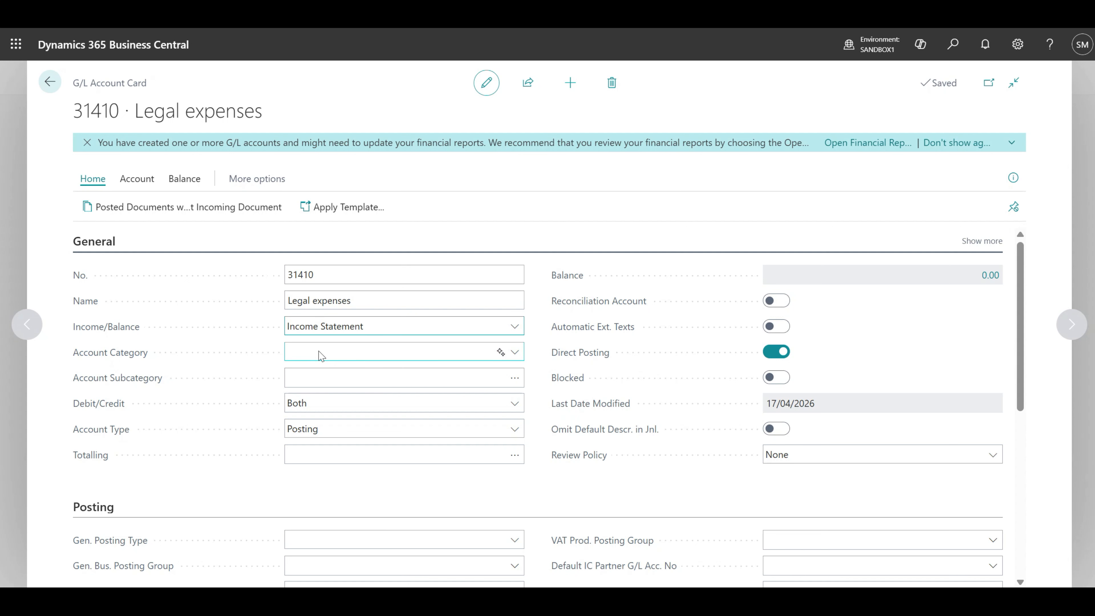
Set the account category of the Legal expenses account to Expense and open the account subcategory list.
{"action": "left_click", "coordinate": [358, 352]}
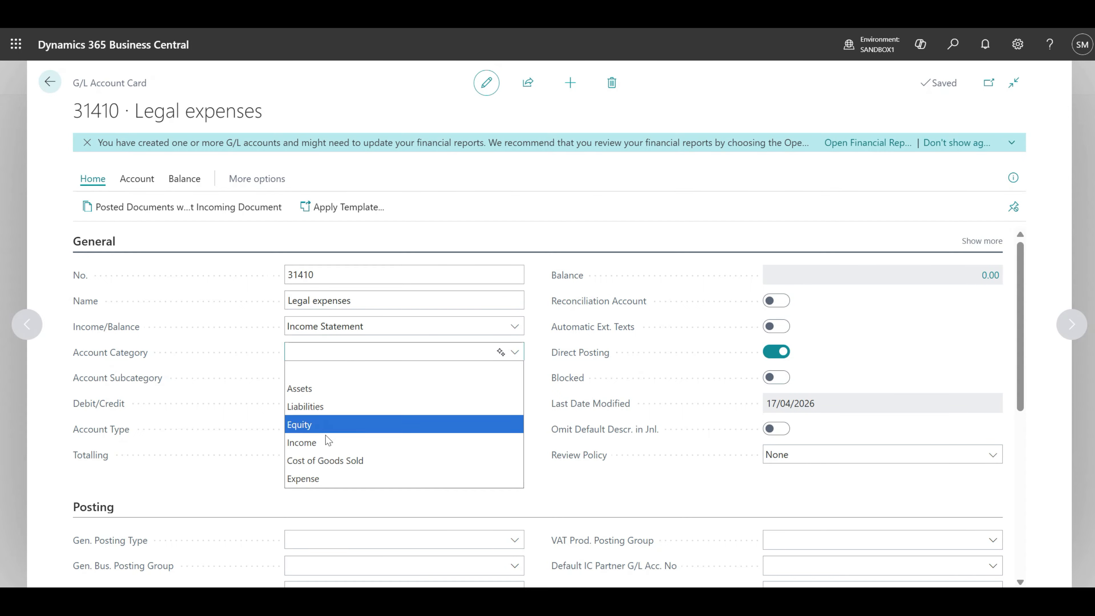
{"action": "left_click", "coordinate": [321, 480]}
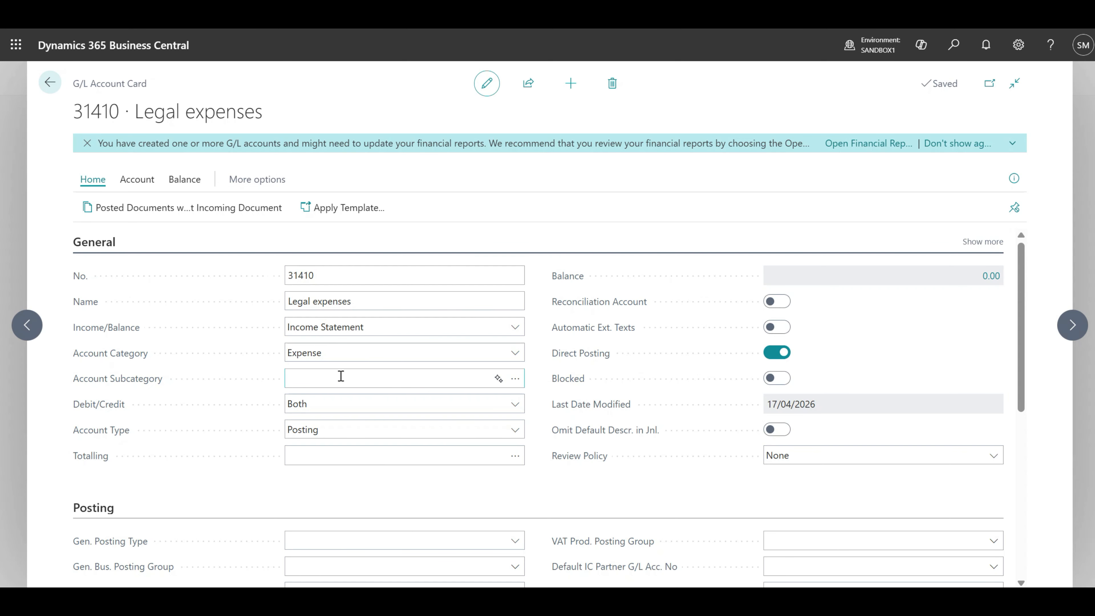
{"action": "left_click", "coordinate": [515, 381]}
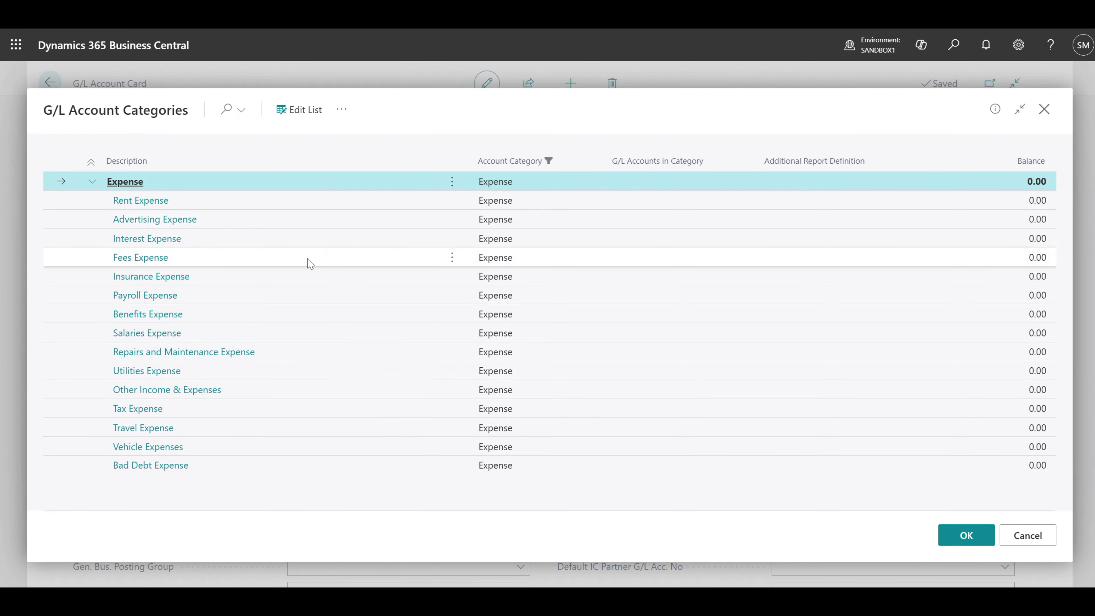
Make the G/L account categories editable and add a new Expense entry named Legal expenses below Travel Expense.
{"action": "left_click", "coordinate": [303, 113]}
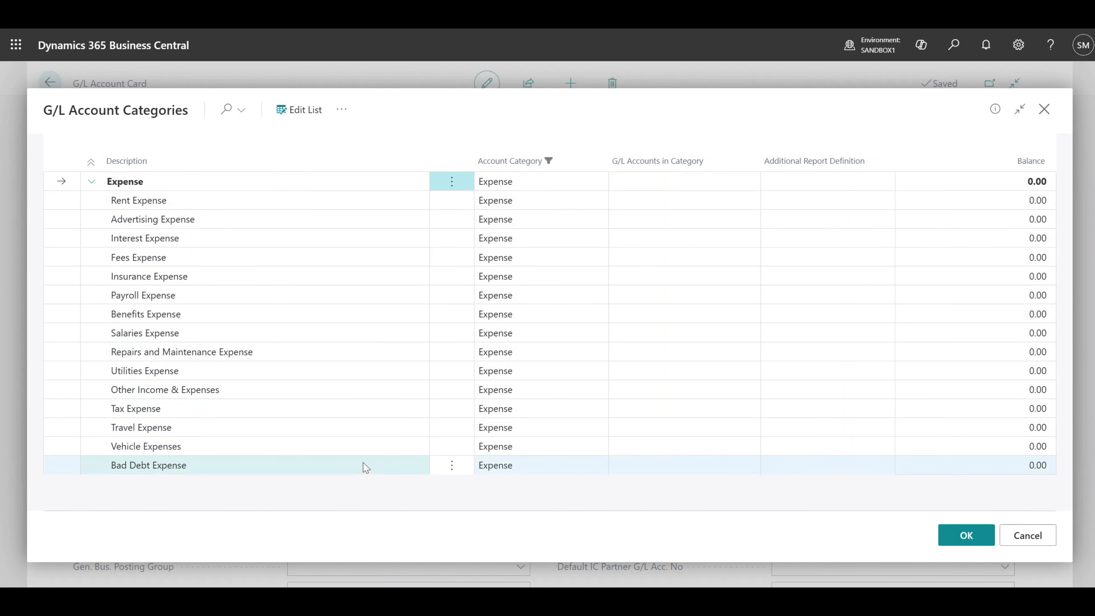
{"action": "left_click", "coordinate": [374, 434]}
{"action": "left_click", "coordinate": [452, 430]}
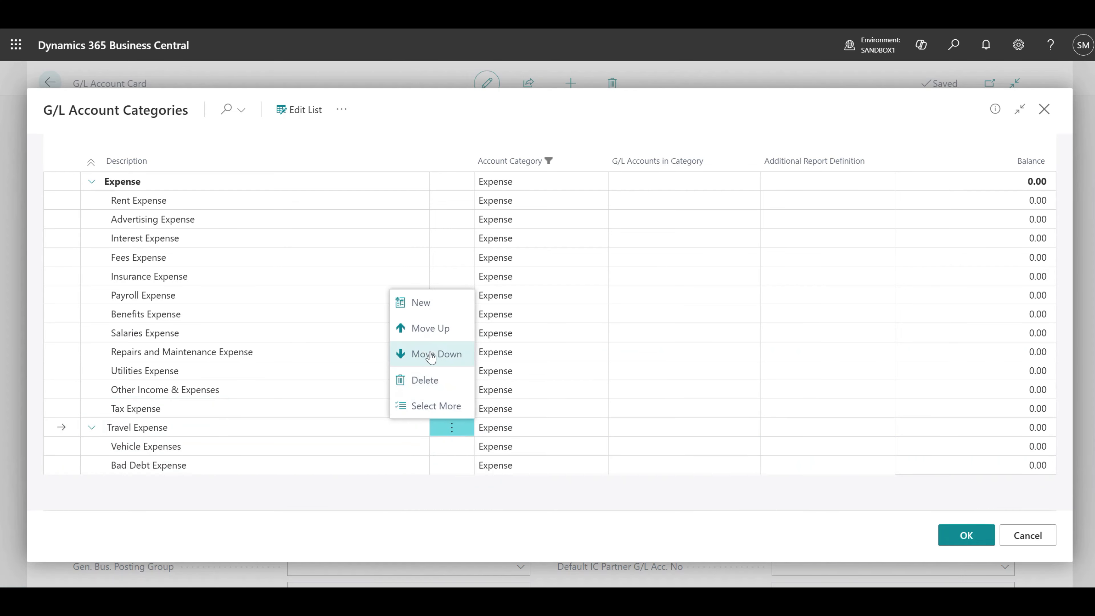
{"action": "left_click", "coordinate": [416, 303]}
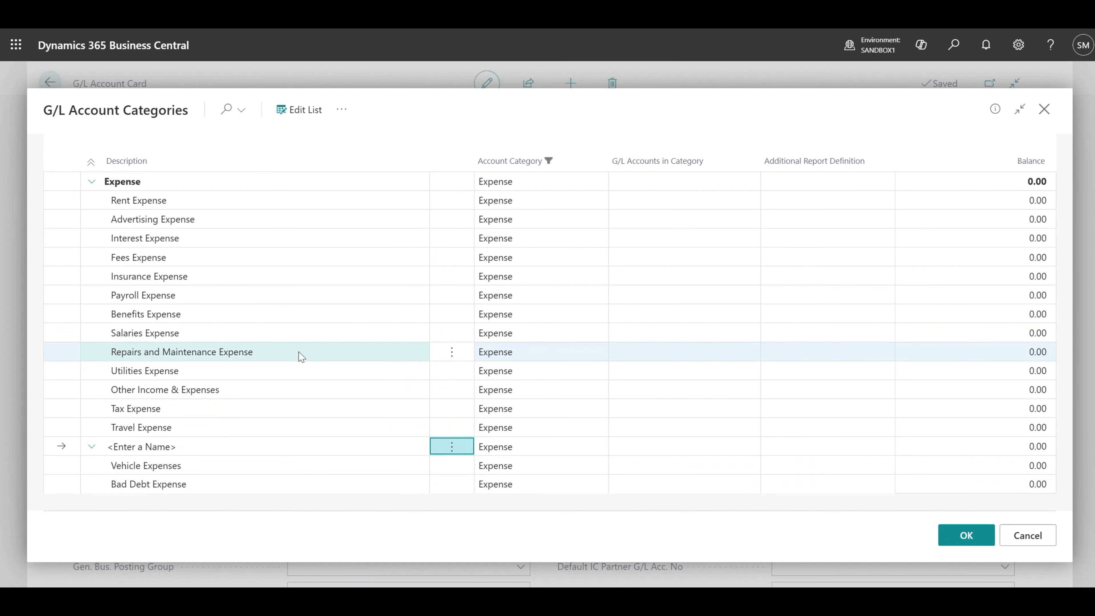
{"action": "left_click", "coordinate": [207, 445]}
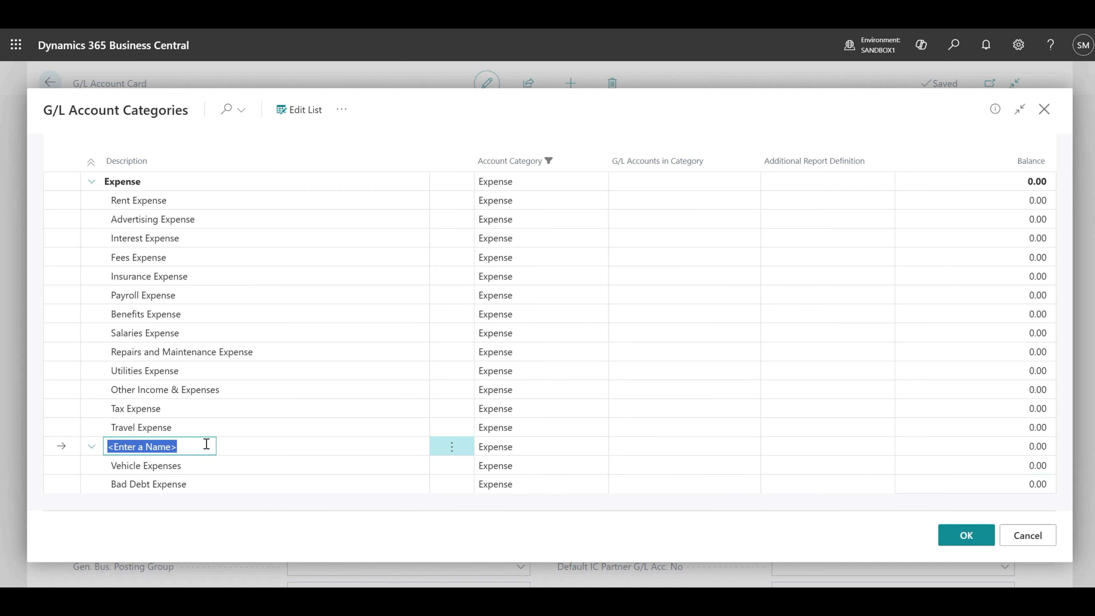
{"action": "type", "text": "Lega"}
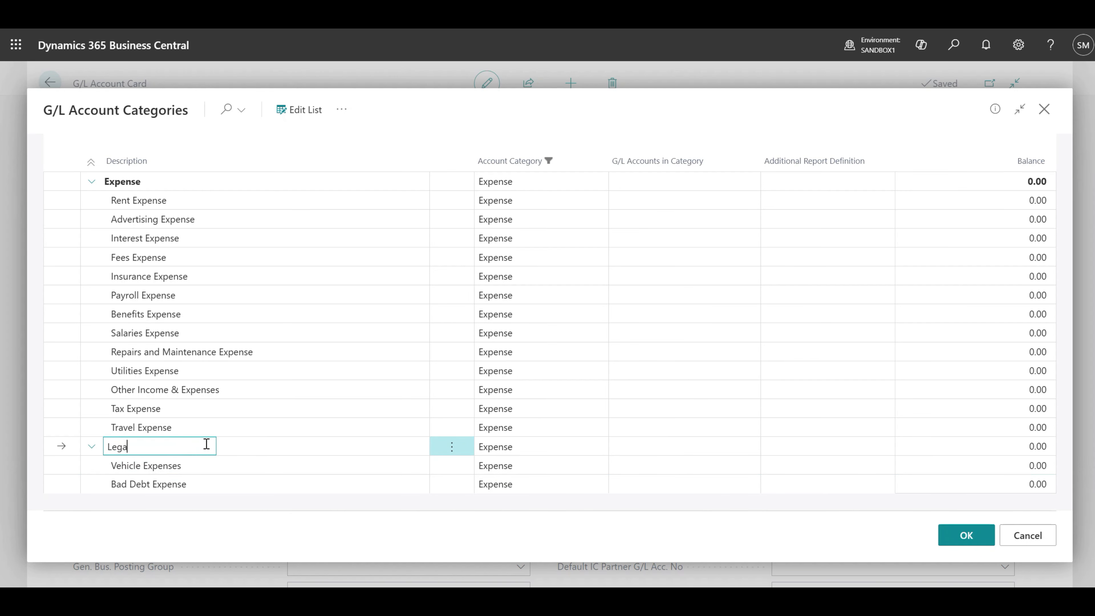
{"action": "type", "text": "l expenses"}
{"action": "key", "text": "Tab"}
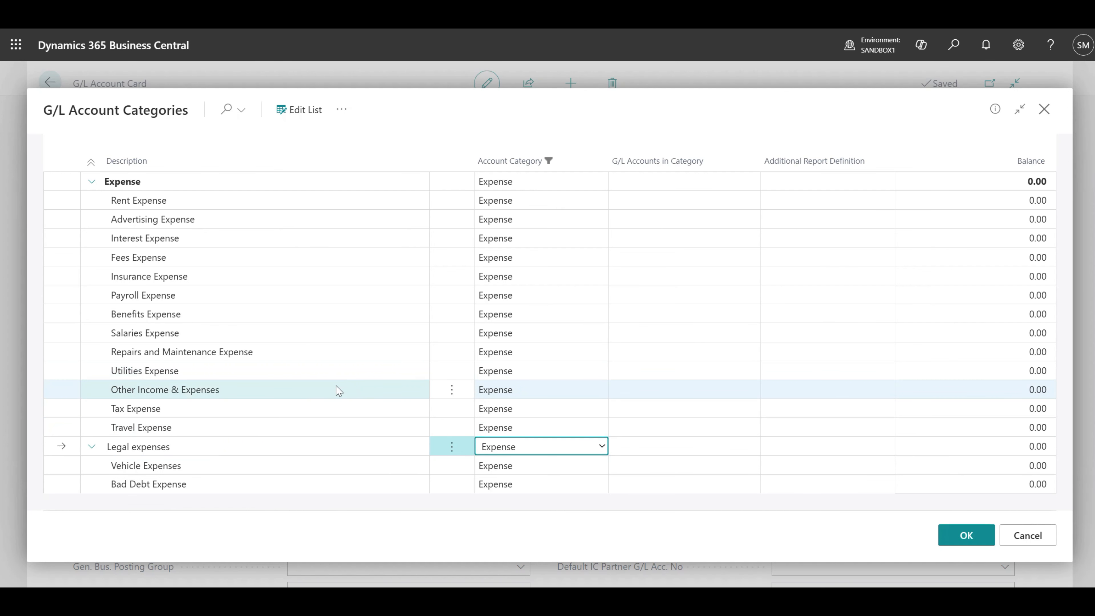
Assign the Legal expenses subcategory to the account, with Debit/Credit set to Both and Account Type to Posting.
{"action": "left_click", "coordinate": [967, 537]}
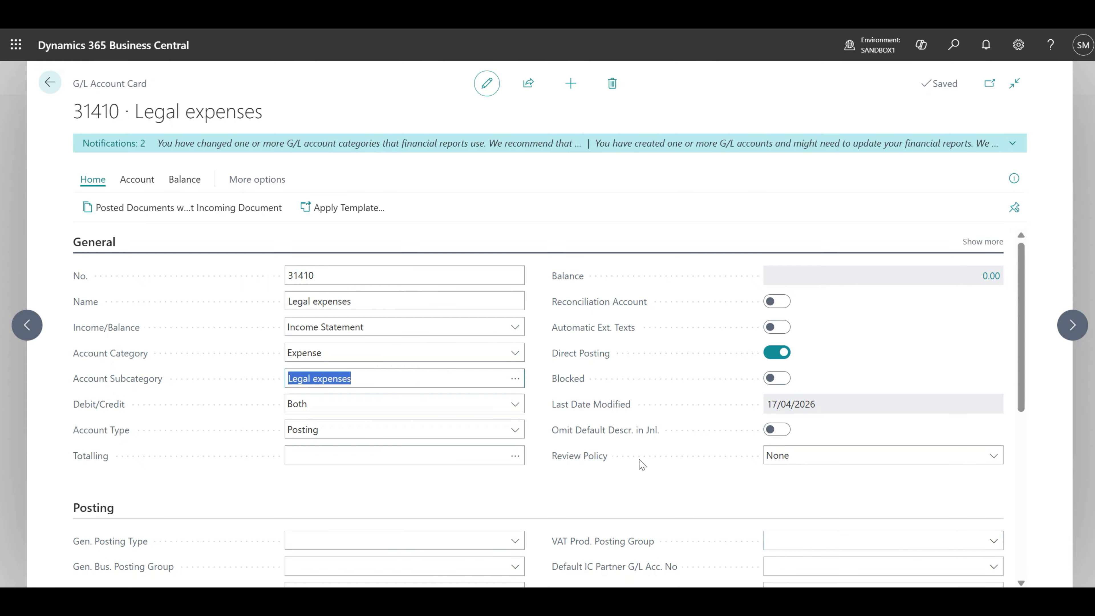
{"action": "left_click", "coordinate": [515, 405]}
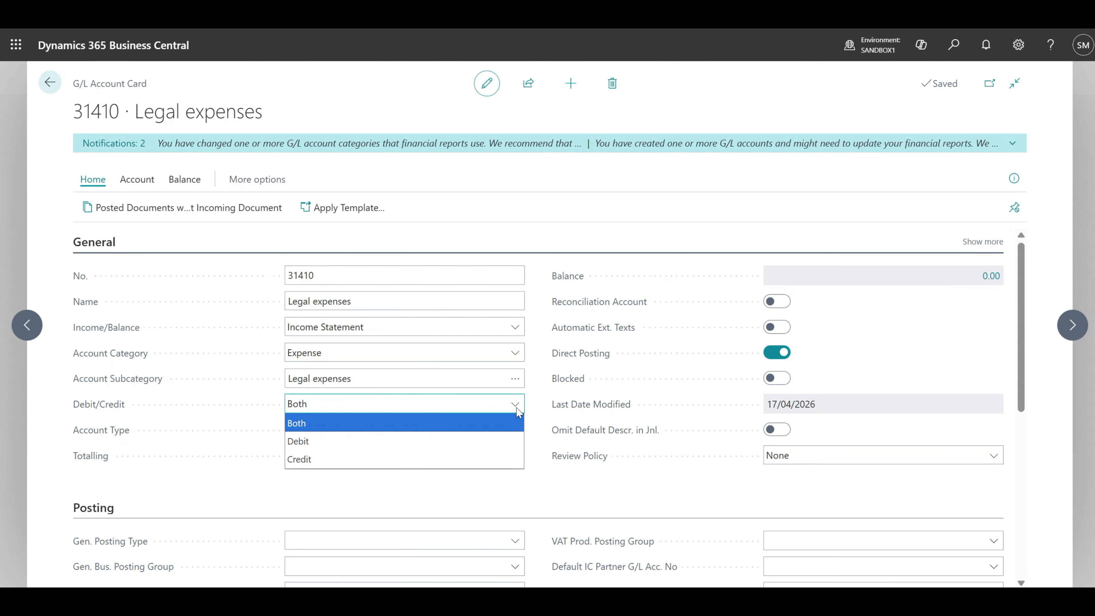
{"action": "left_click", "coordinate": [309, 423]}
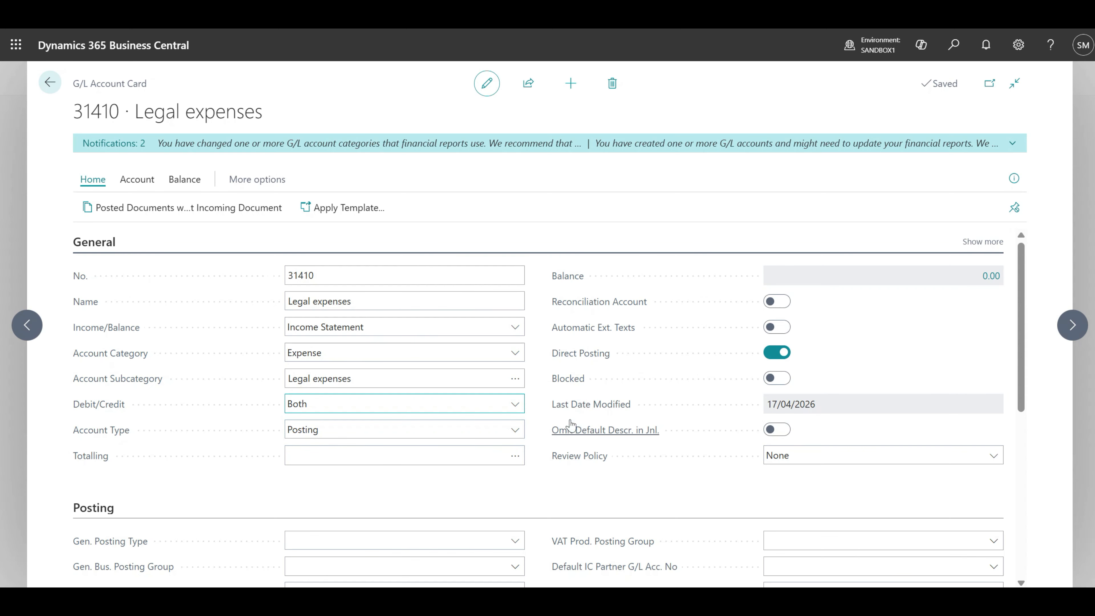
{"action": "left_click", "coordinate": [515, 430]}
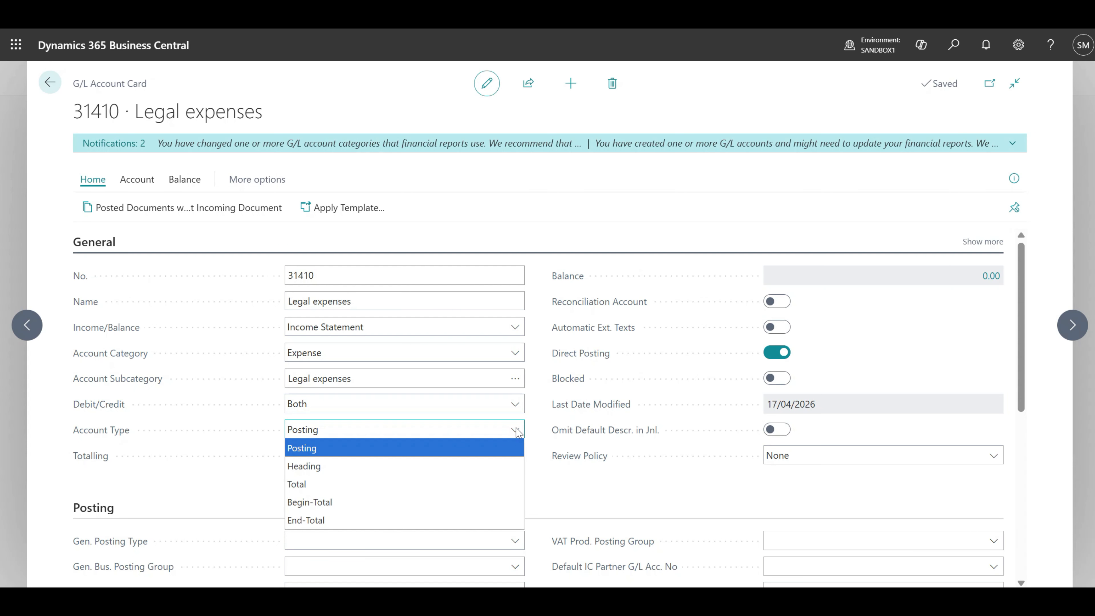
{"action": "left_click", "coordinate": [328, 448]}
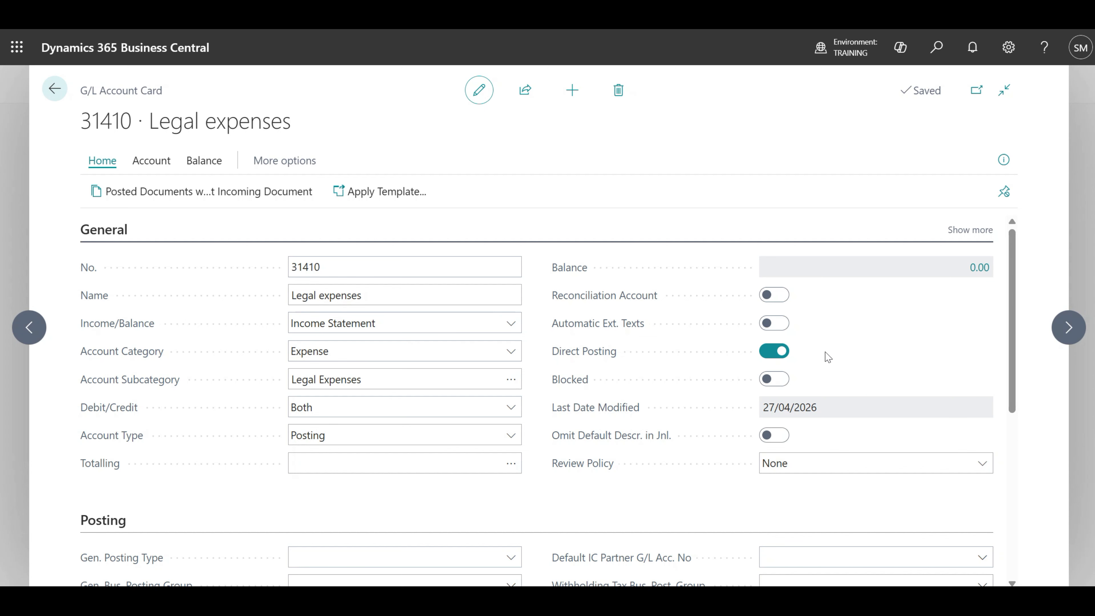
Set the account's Gen. Posting Type to Purchase, Gen. Bus. Posting Group to DOMESTIC and Gen. Prod. Posting Group to RETAIL.
{"action": "scroll", "coordinate": [843, 321], "scroll_direction": "down", "scroll_amount": 2}
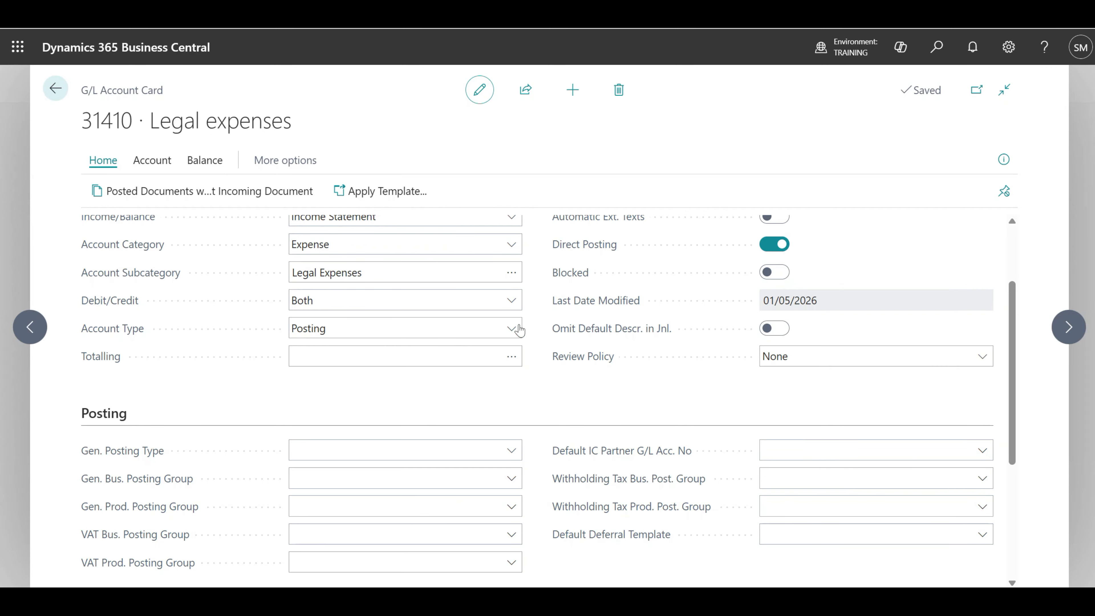
{"action": "scroll", "coordinate": [214, 384], "scroll_direction": "down", "scroll_amount": 2}
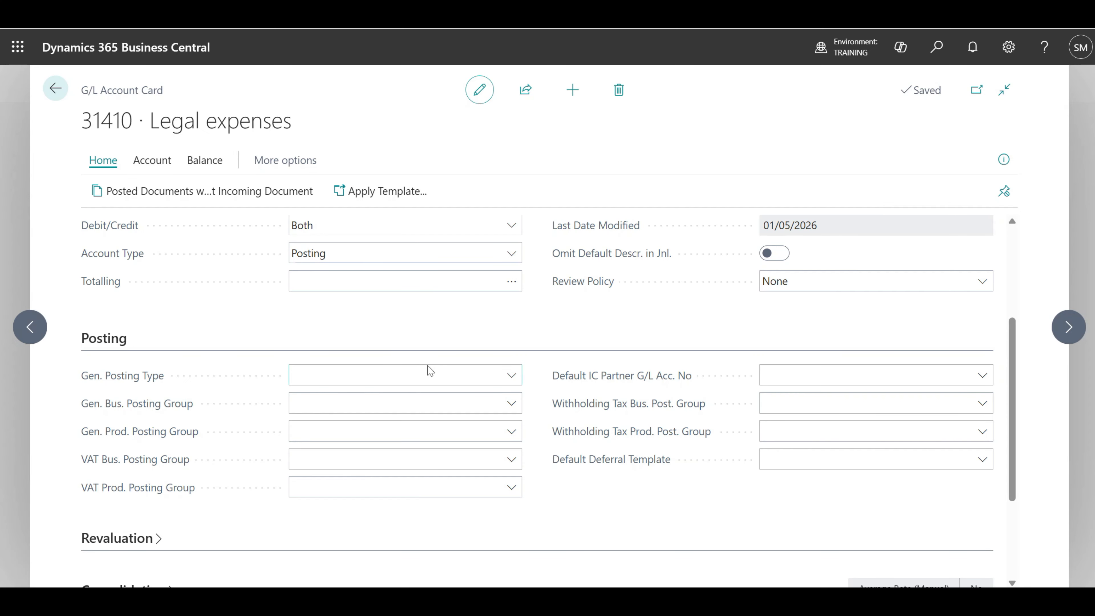
{"action": "left_click", "coordinate": [511, 378]}
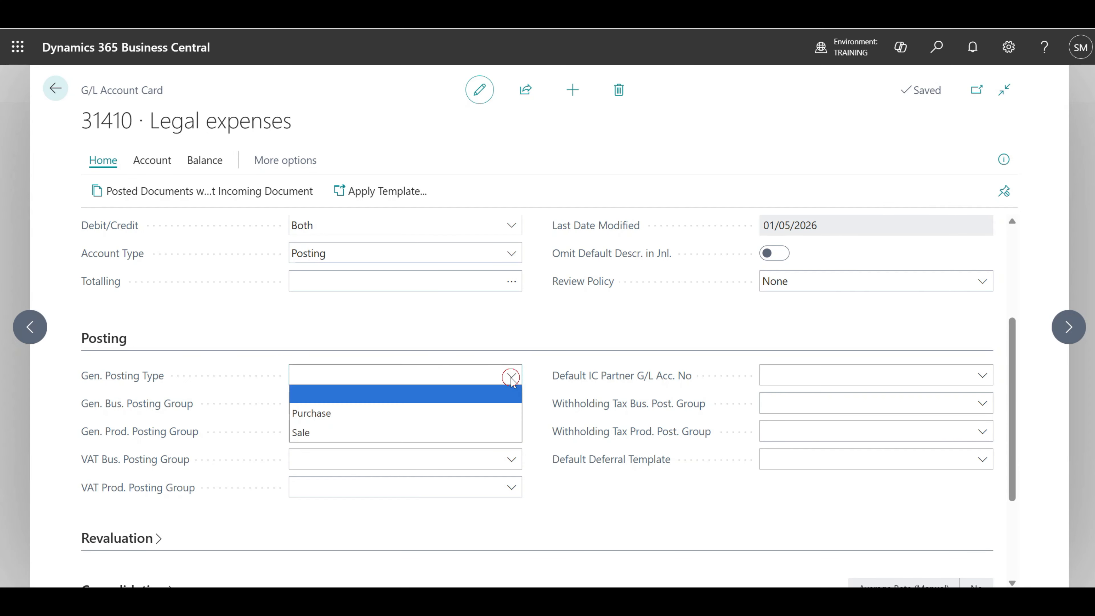
{"action": "left_click", "coordinate": [477, 412]}
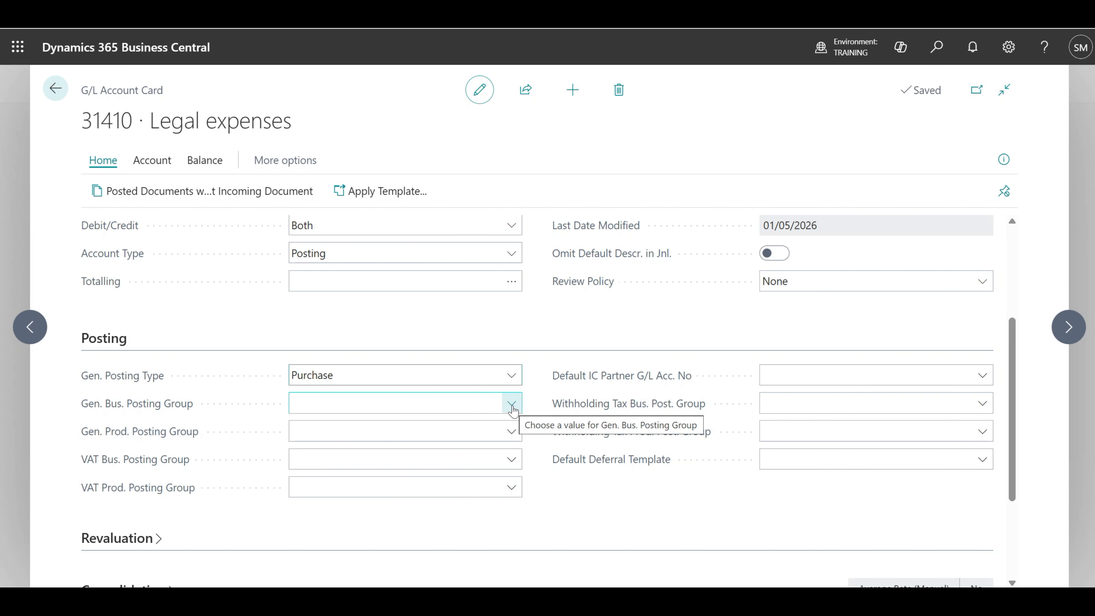
{"action": "left_click", "coordinate": [512, 406]}
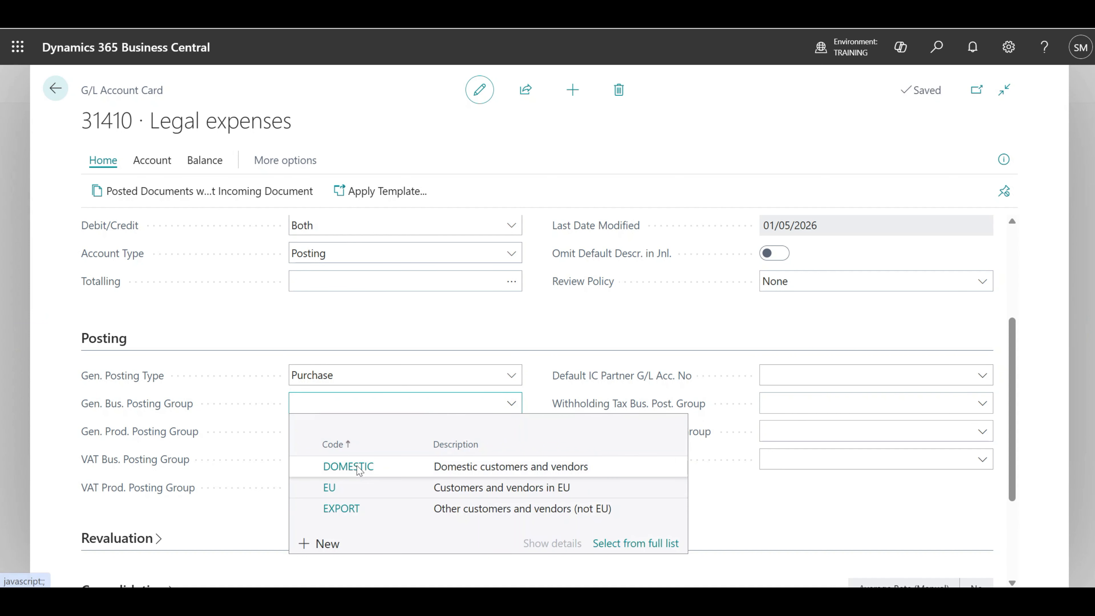
{"action": "left_click", "coordinate": [362, 468]}
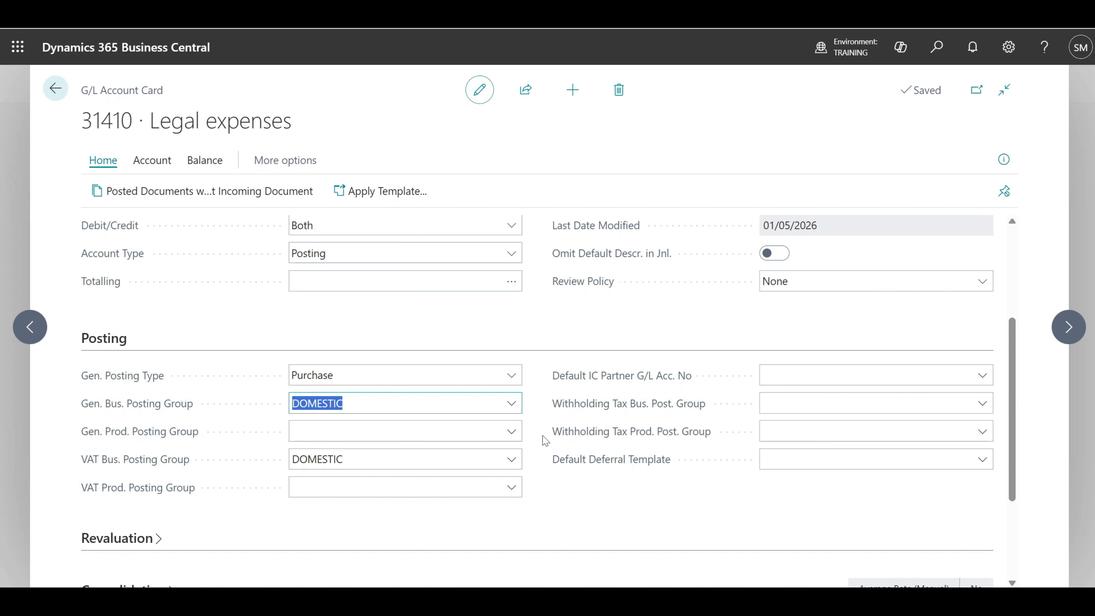
{"action": "left_click", "coordinate": [516, 436]}
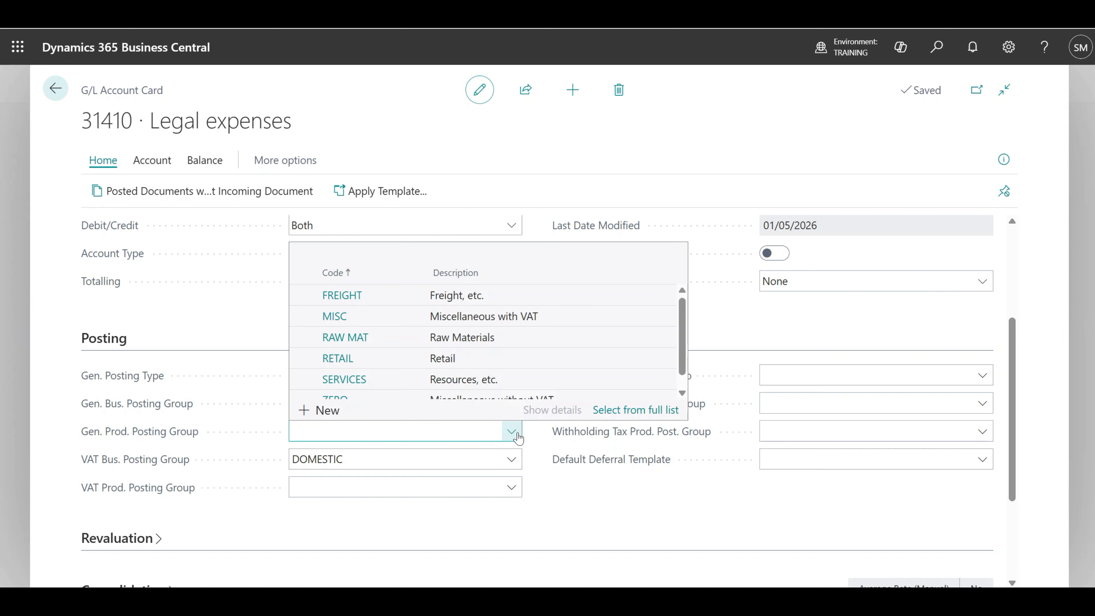
{"action": "left_click", "coordinate": [351, 363]}
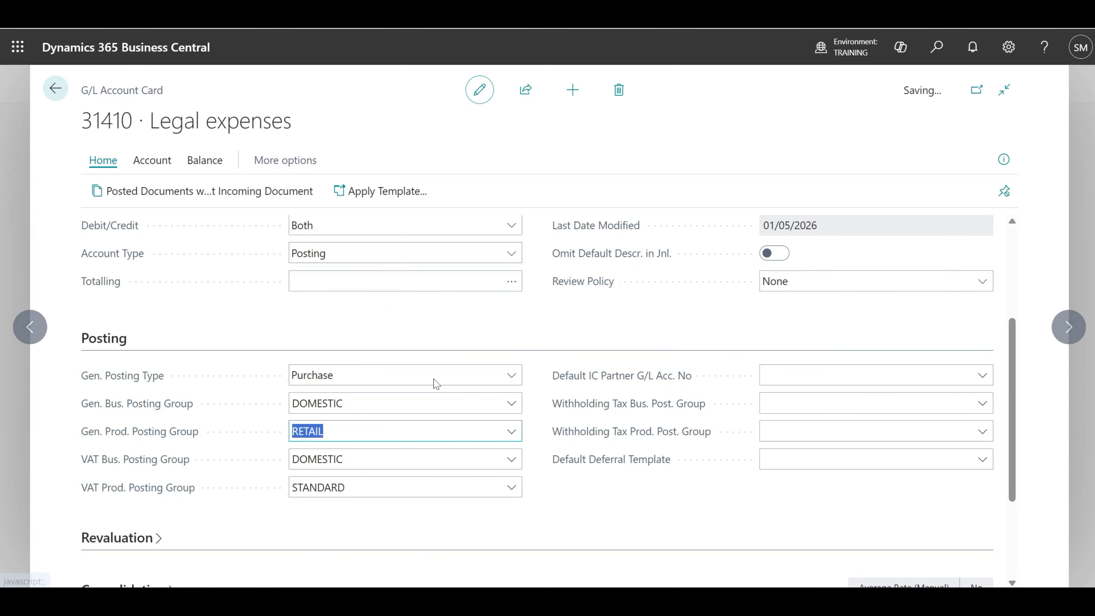
{"action": "left_click", "coordinate": [559, 508]}
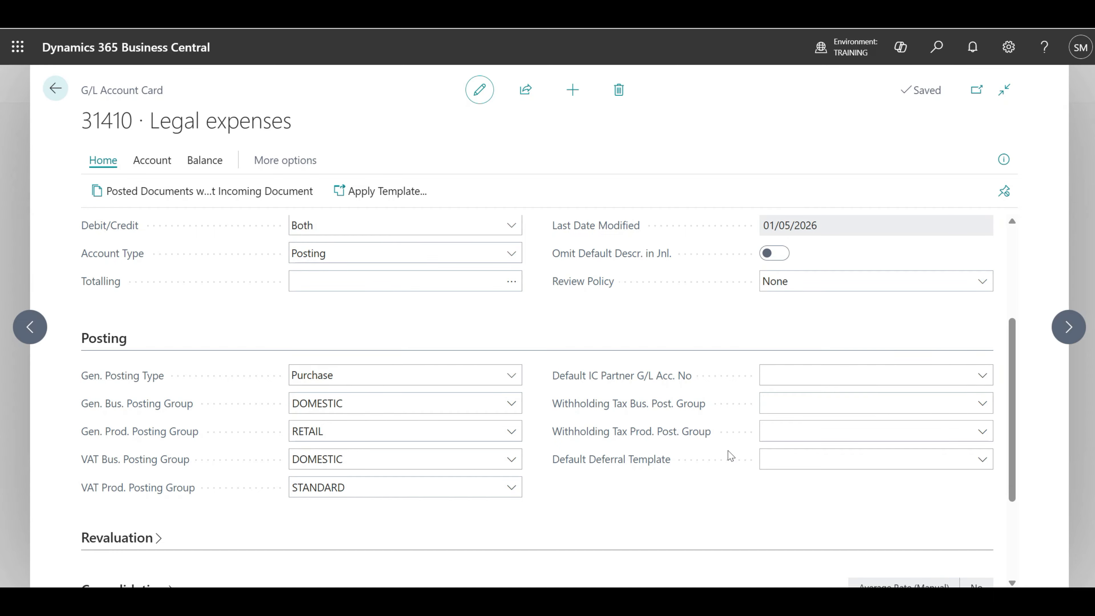
{"action": "scroll", "coordinate": [729, 457], "scroll_direction": "down", "scroll_amount": 3}
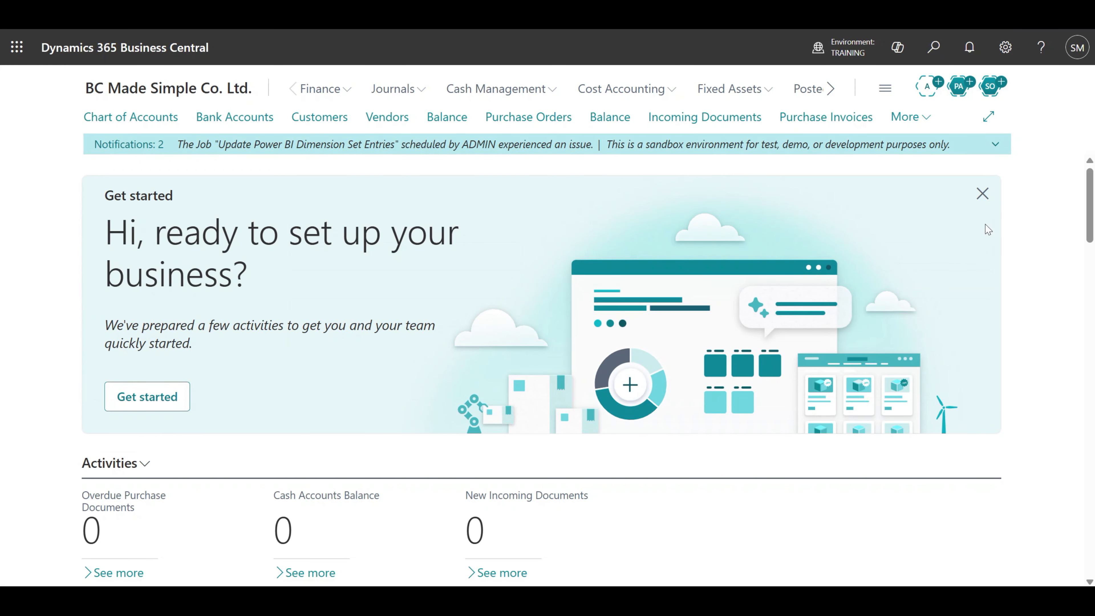
Open the chart of accounts and inspect the page to identify its source table.
{"action": "left_click", "coordinate": [122, 123]}
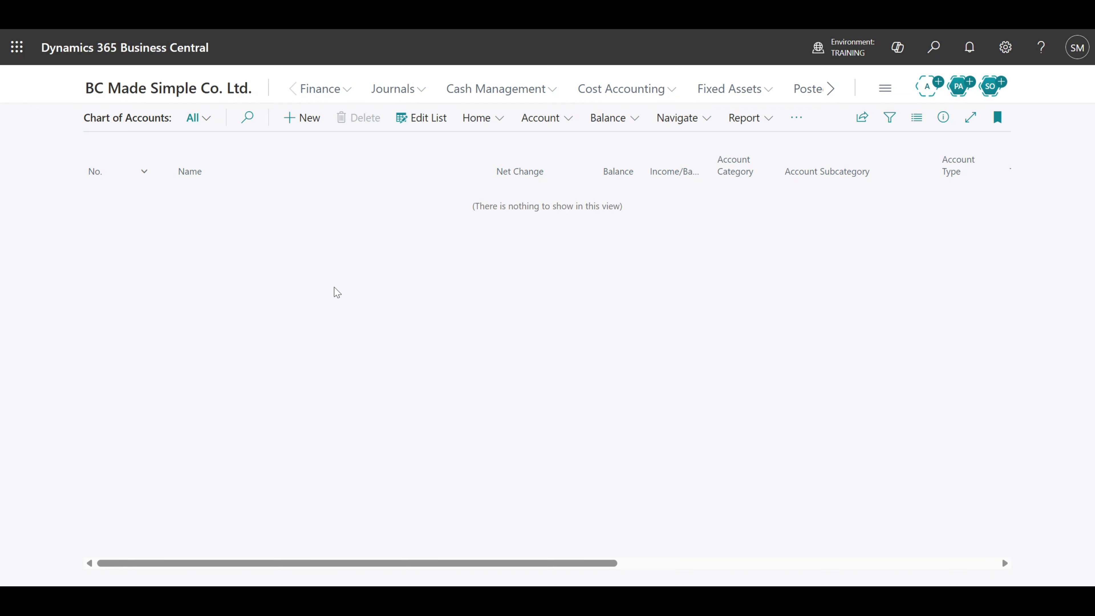
{"action": "key", "text": "ctrl+alt+F1"}
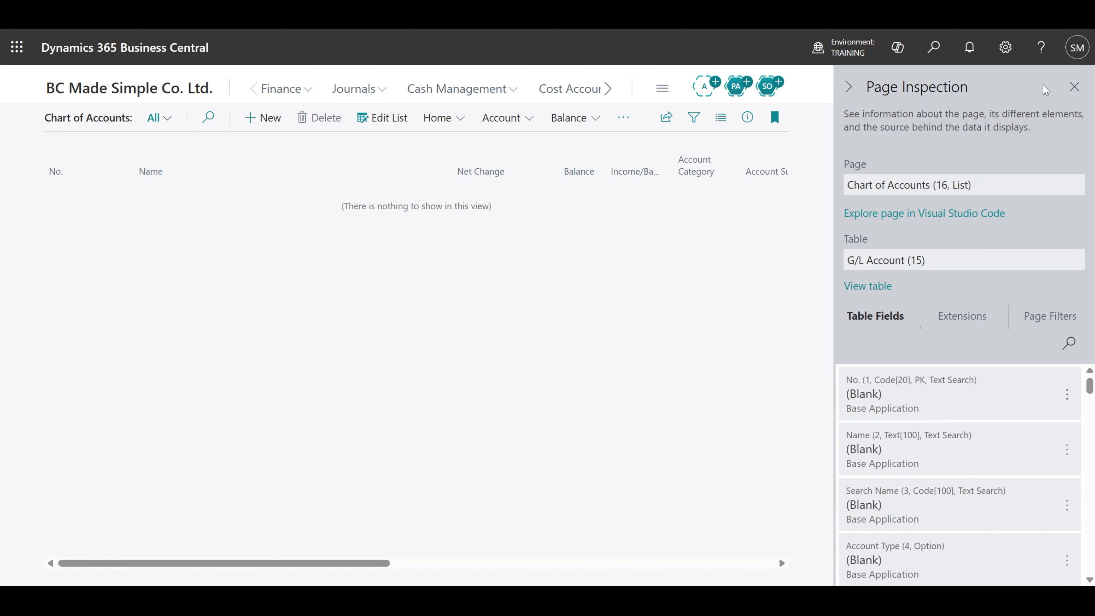
{"action": "left_click", "coordinate": [1075, 87]}
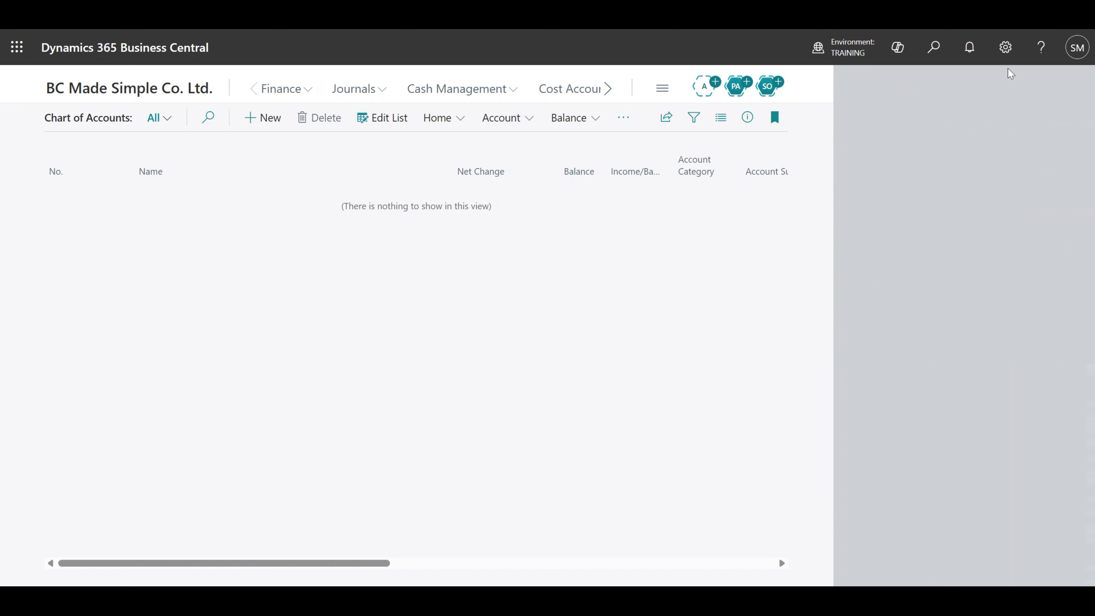
Search for configuration packages and open the Configuration Packages list.
{"action": "left_click", "coordinate": [935, 47]}
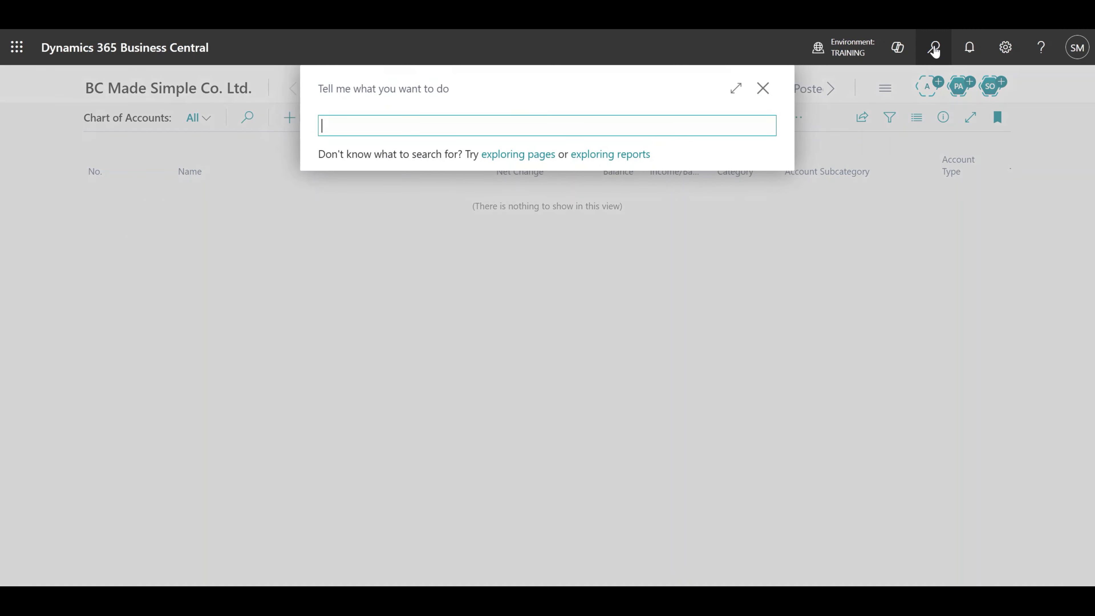
{"action": "left_click", "coordinate": [371, 126]}
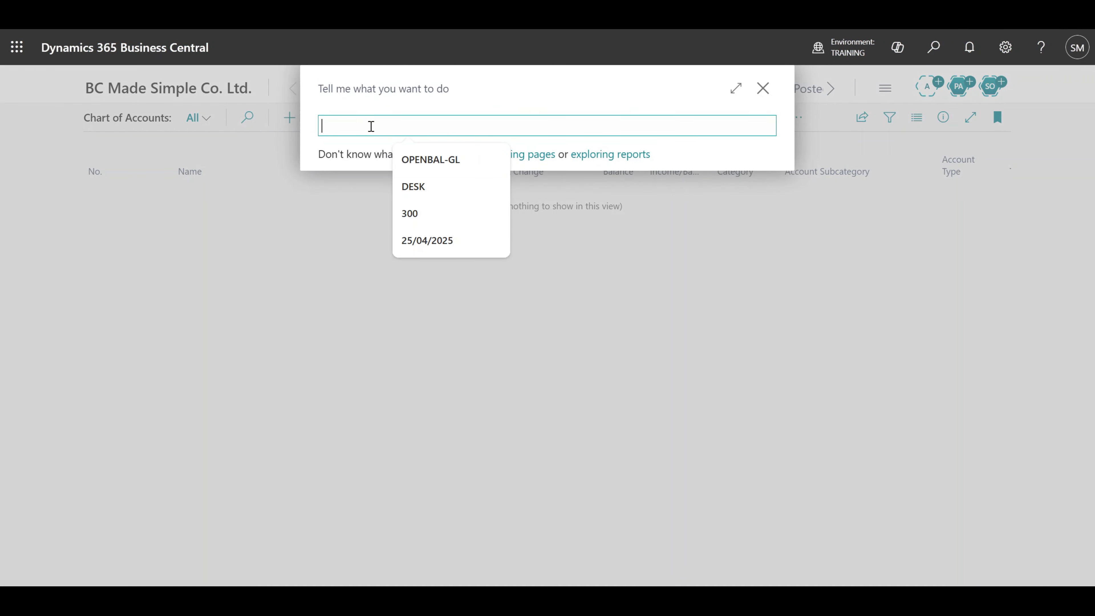
{"action": "type", "text": "configu"}
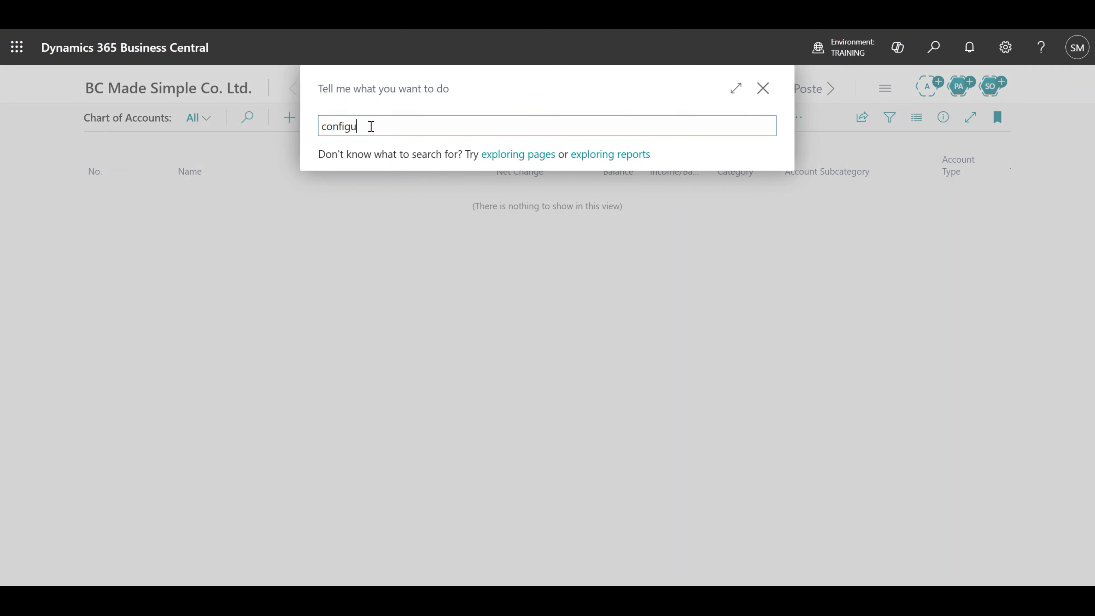
{"action": "type", "text": "ration pa"}
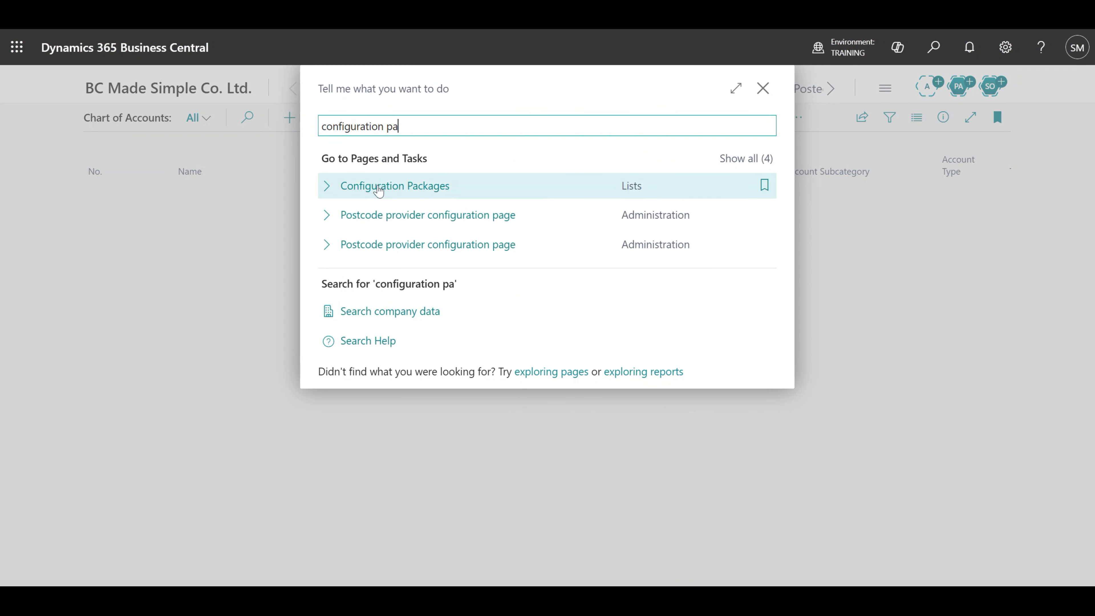
{"action": "left_click", "coordinate": [379, 185]}
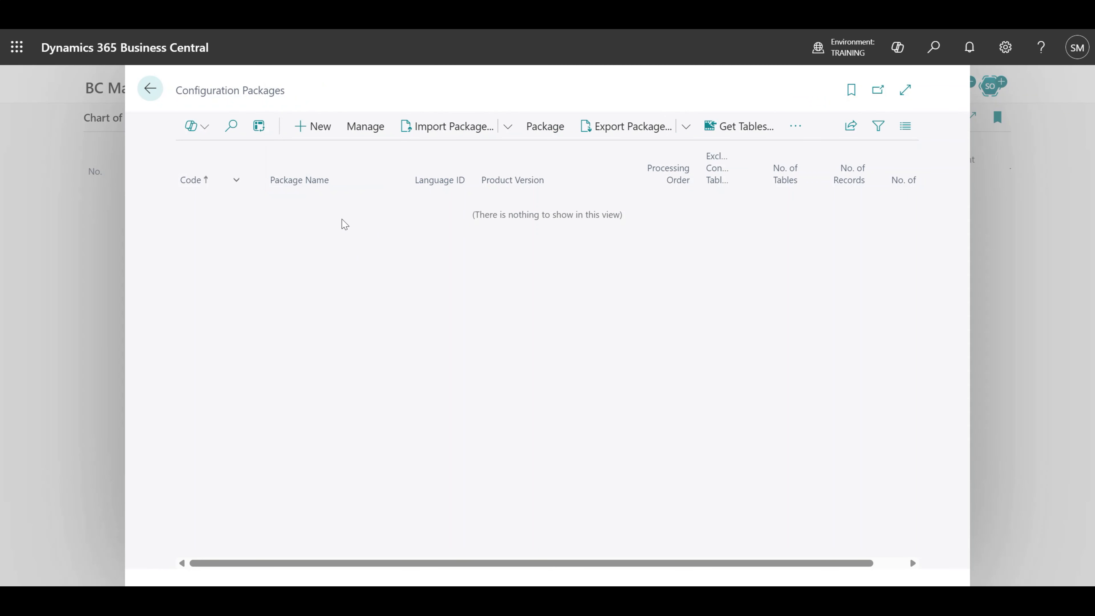
Create a new configuration package with the code 01_O1 COA and the package name Chart of Accounts.
{"action": "left_click", "coordinate": [303, 127]}
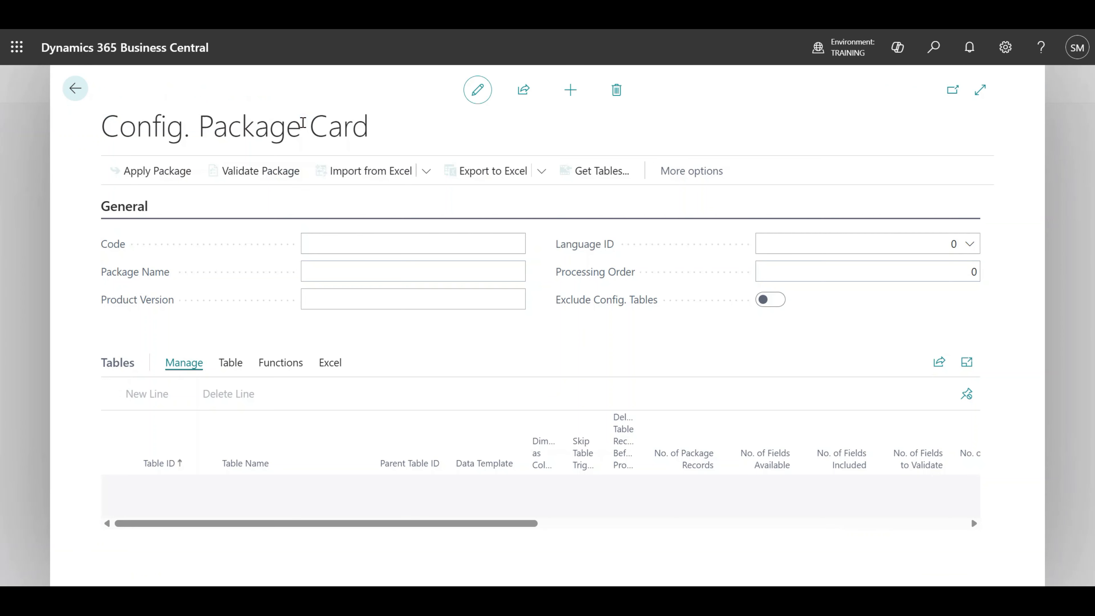
{"action": "left_click", "coordinate": [350, 247]}
{"action": "type", "text": "01_"}
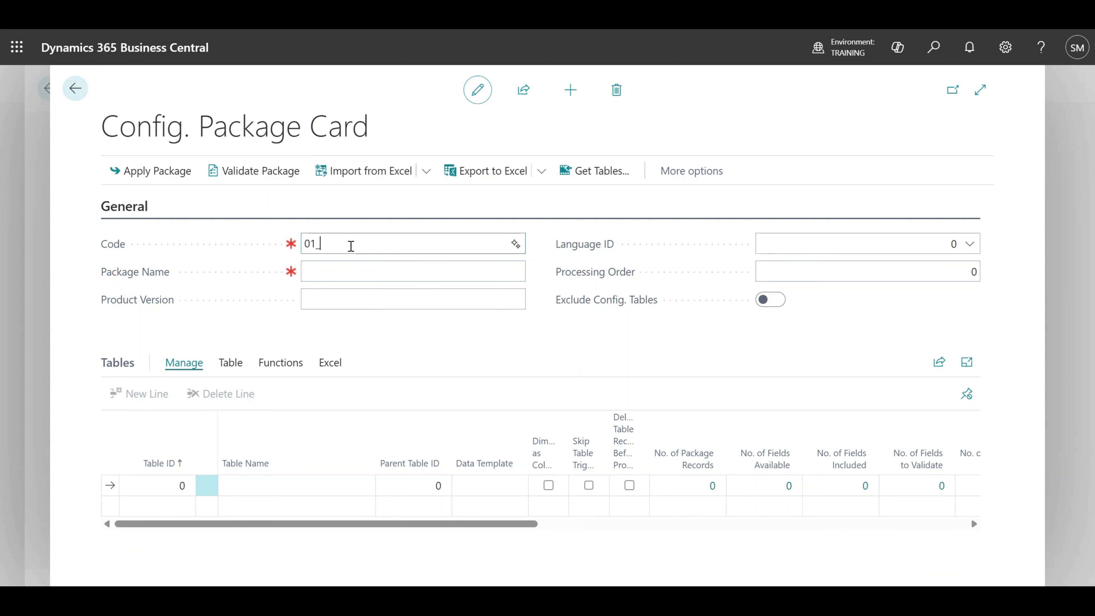
{"action": "type", "text": "o1 COA"}
{"action": "left_click", "coordinate": [359, 271]}
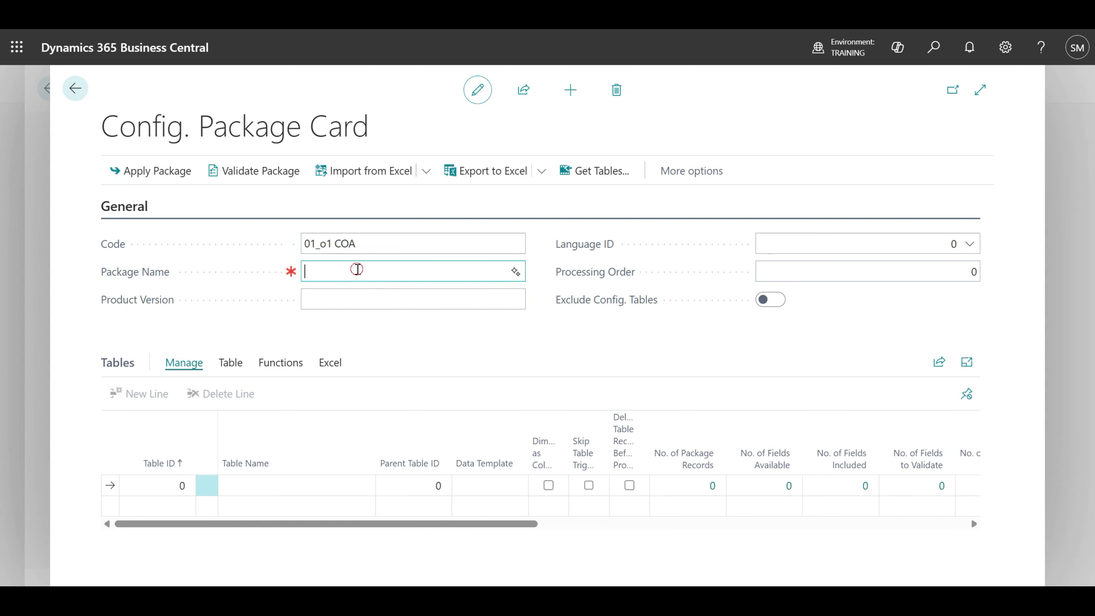
{"action": "type", "text": "cHART"}
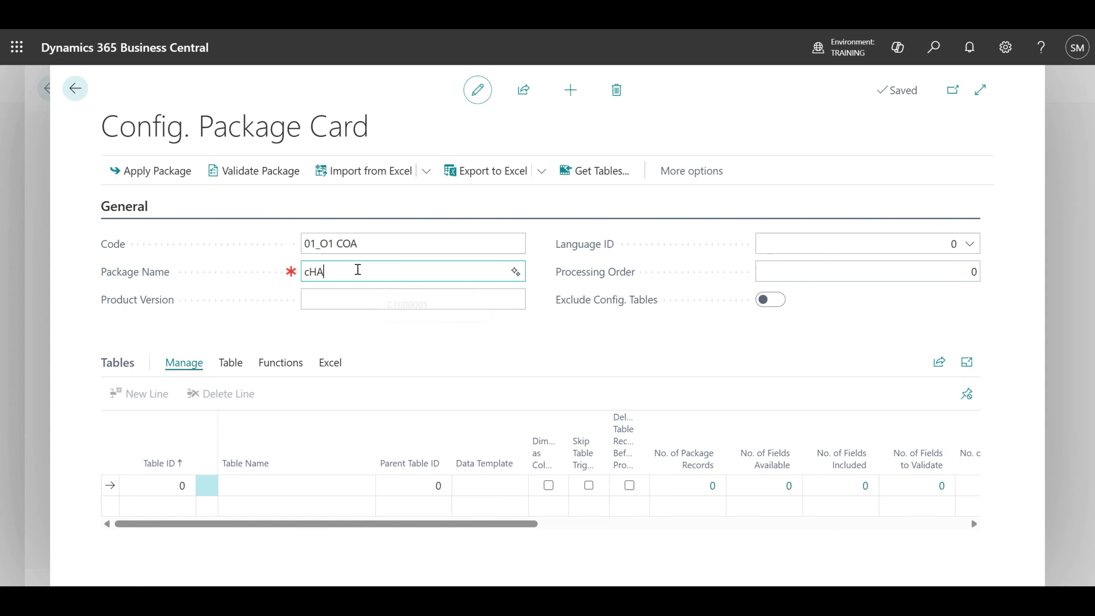
{"action": "key", "text": "BackSpace"}
{"action": "key", "text": "BackSpace"}
{"action": "key", "text": "BackSpace"}
{"action": "key", "text": "BackSpace"}
{"action": "key", "text": "BackSpace"}
{"action": "key", "text": "BackSpace"}
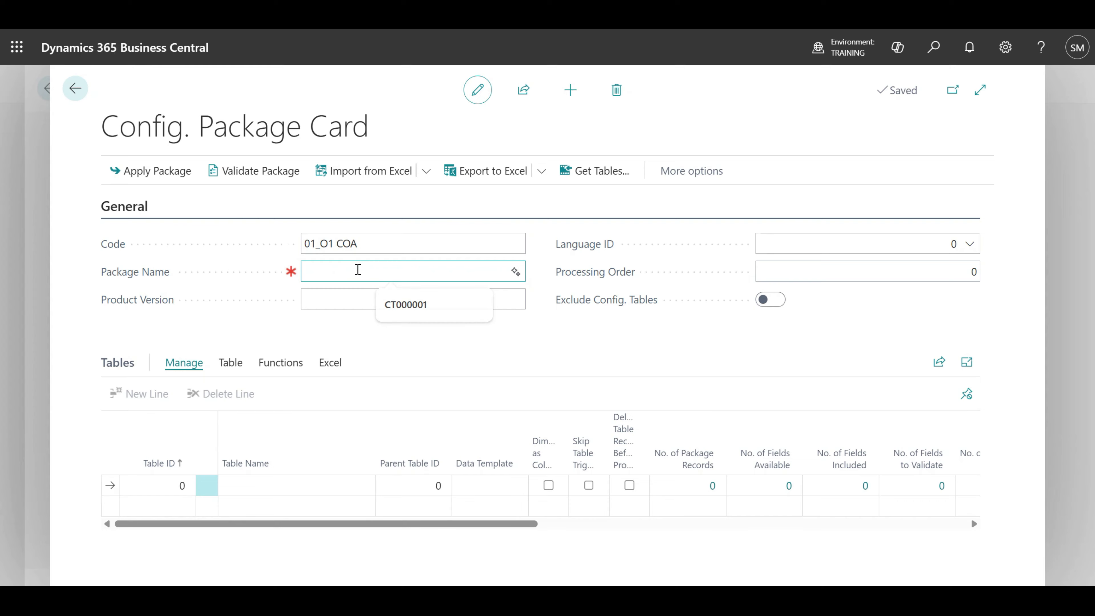
{"action": "type", "text": "Chart "}
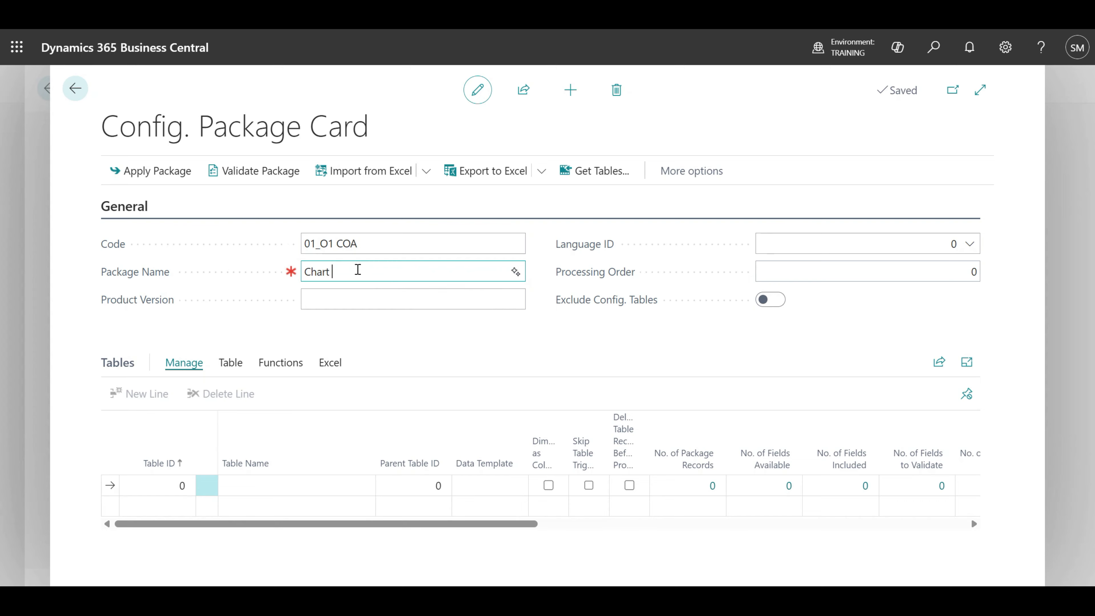
{"action": "type", "text": "of Accounts"}
{"action": "key", "text": "Tab"}
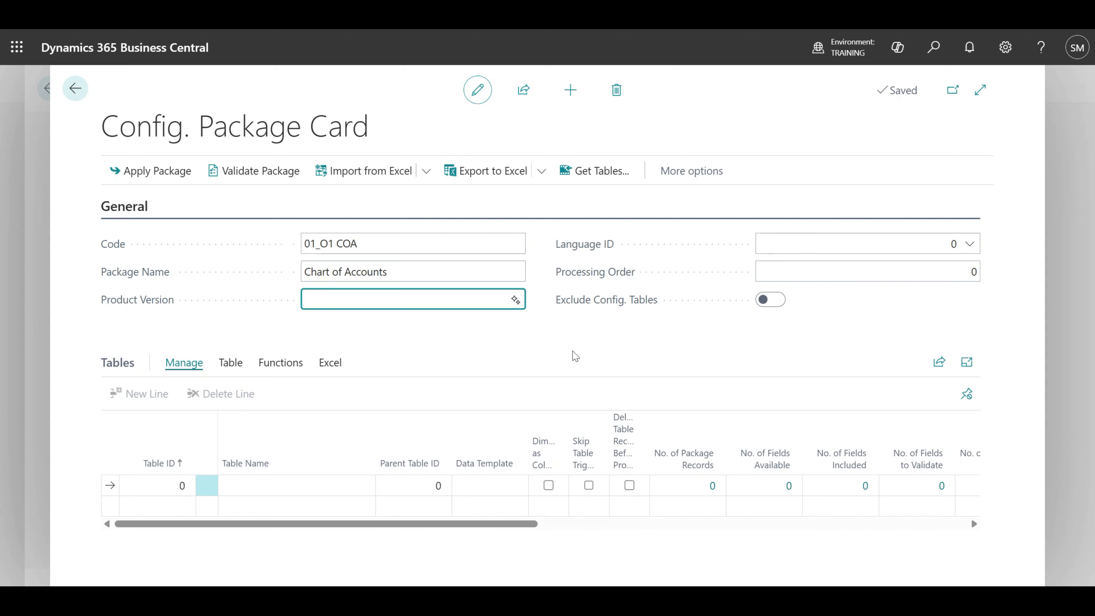
Find the G/L Account table by searching the objects for g/l and enter its ID 15 on the first table line.
{"action": "left_click", "coordinate": [158, 485]}
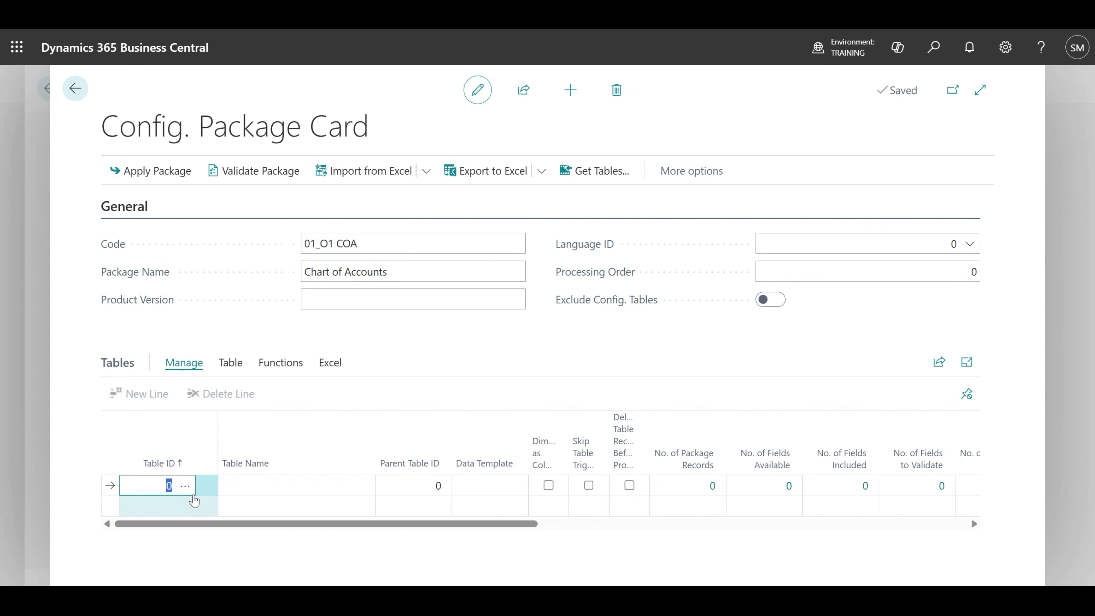
{"action": "left_click", "coordinate": [186, 487]}
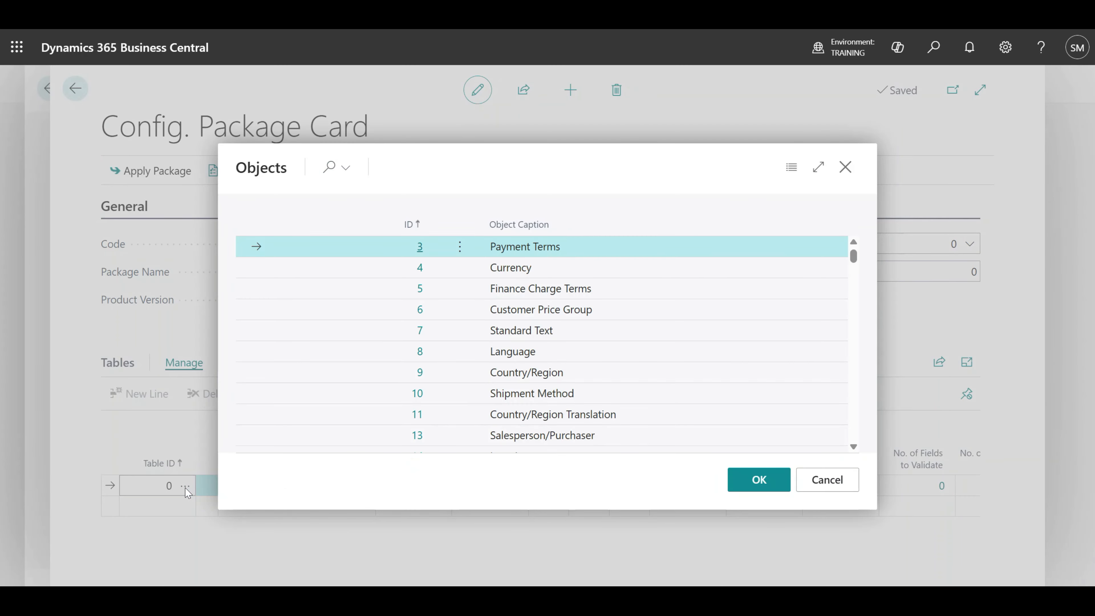
{"action": "left_click", "coordinate": [331, 169]}
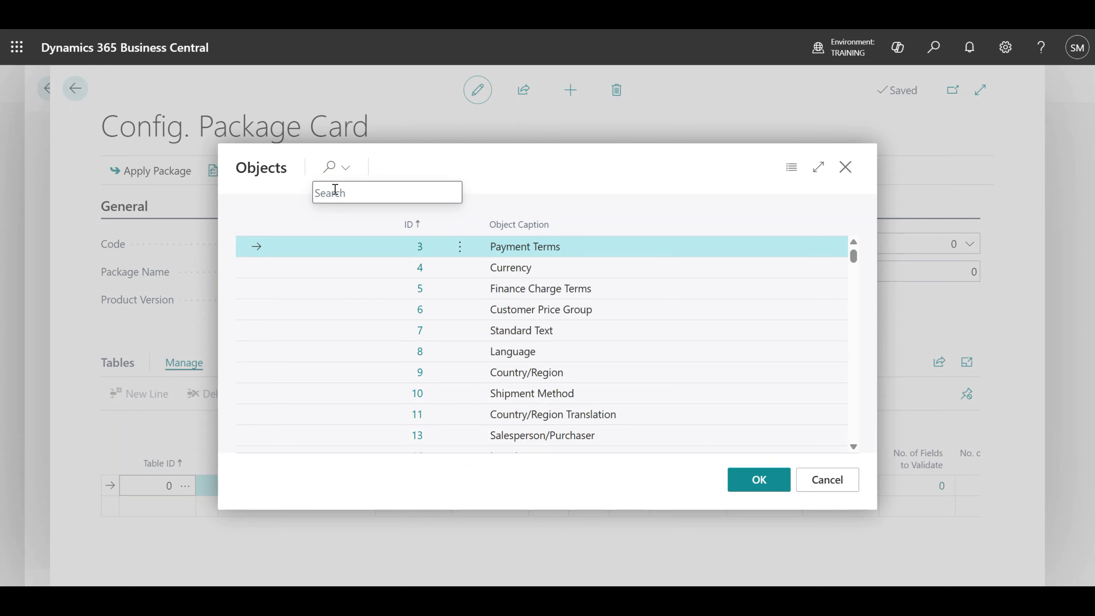
{"action": "type", "text": "g/l"}
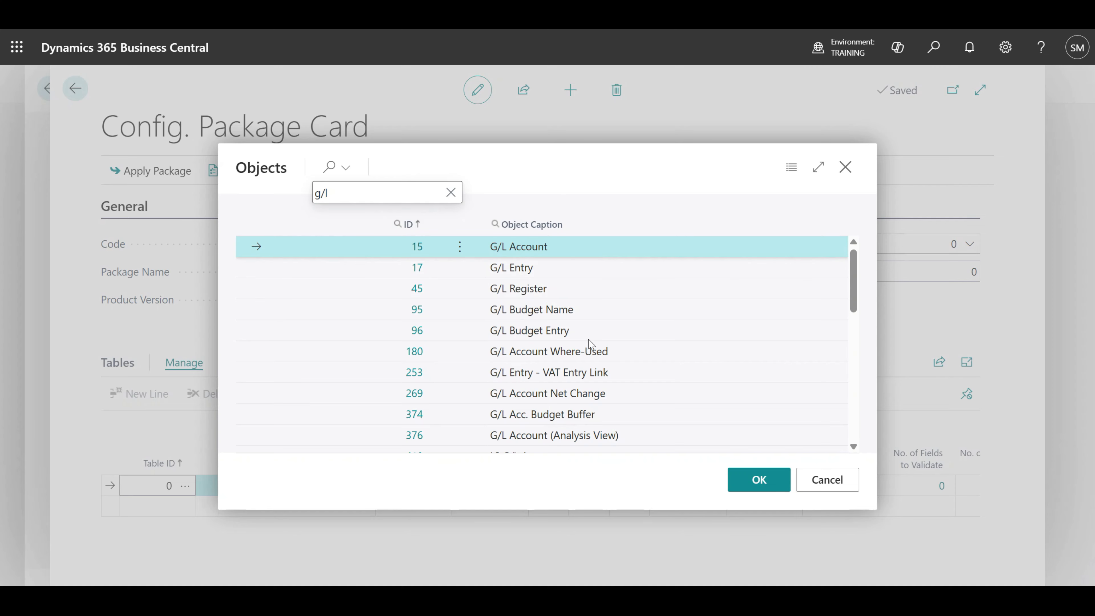
{"action": "left_click", "coordinate": [758, 480]}
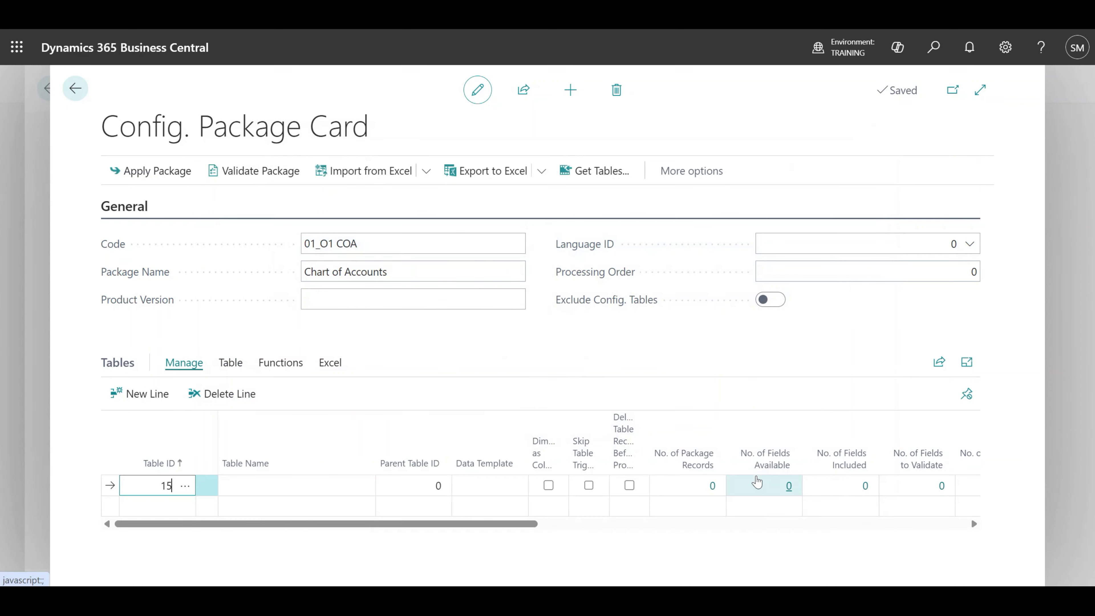
Commit the table ID 15 line, leave the extra line's object lookup without a choice, and reselect the G/L Account line.
{"action": "key", "text": "Tab"}
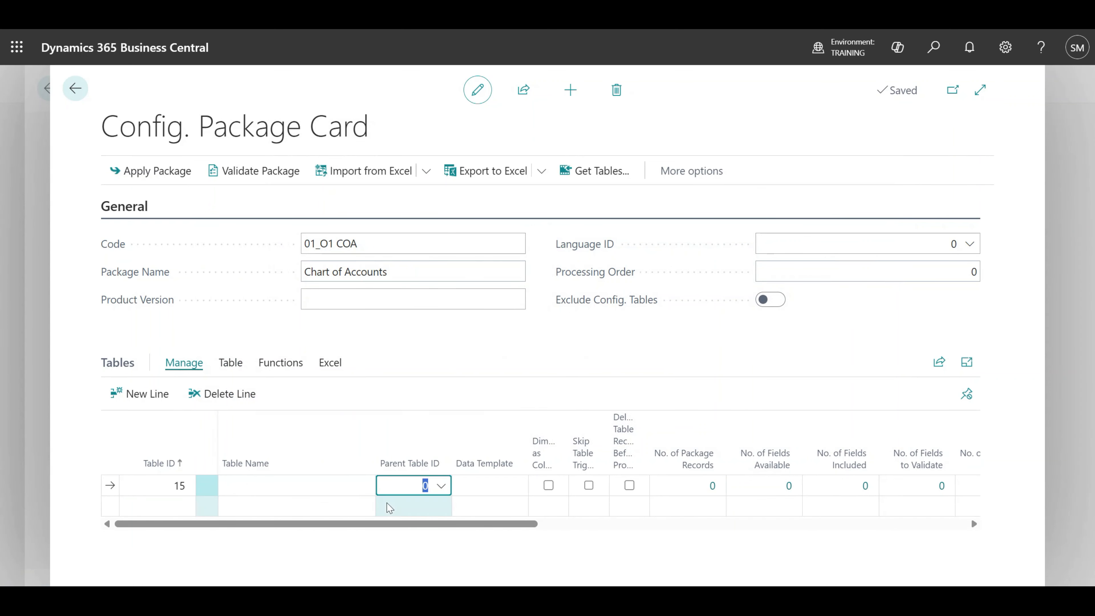
{"action": "left_click", "coordinate": [176, 507]}
{"action": "left_click", "coordinate": [184, 507]}
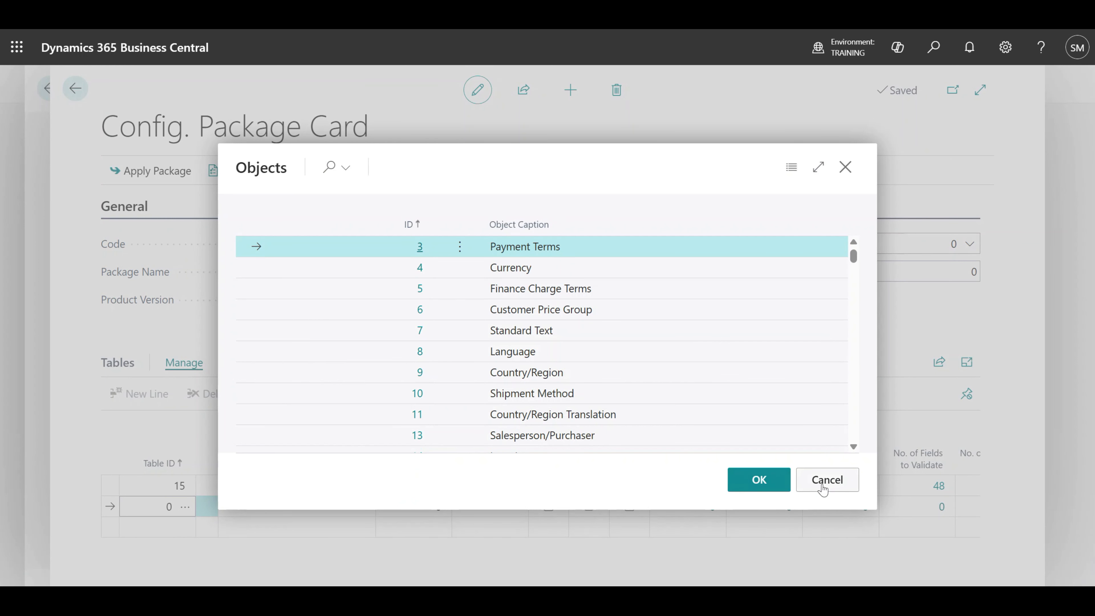
{"action": "left_click", "coordinate": [825, 482]}
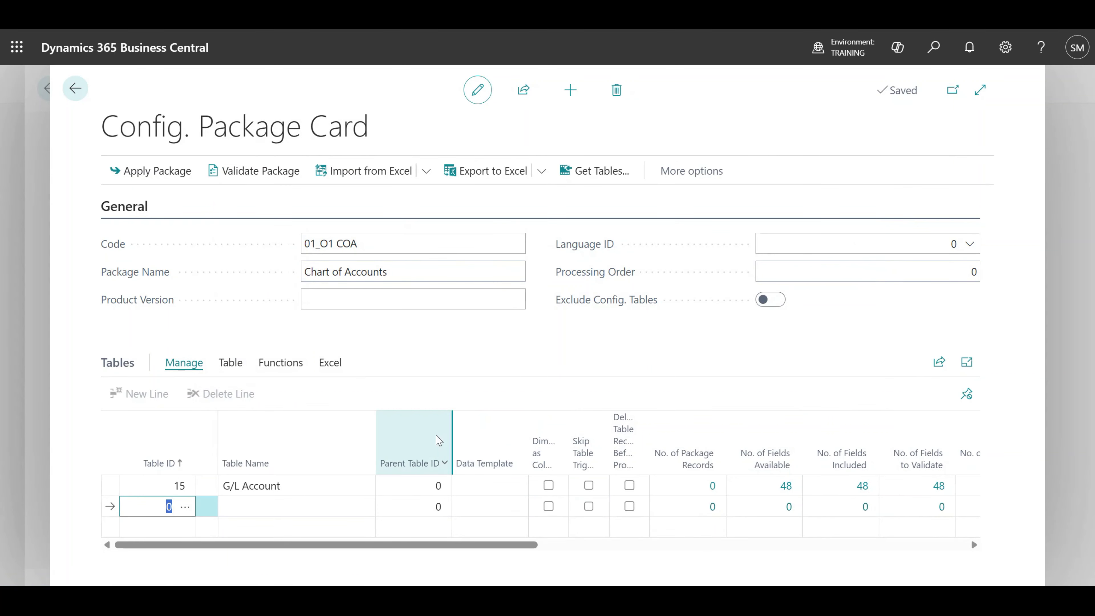
{"action": "left_click", "coordinate": [148, 486]}
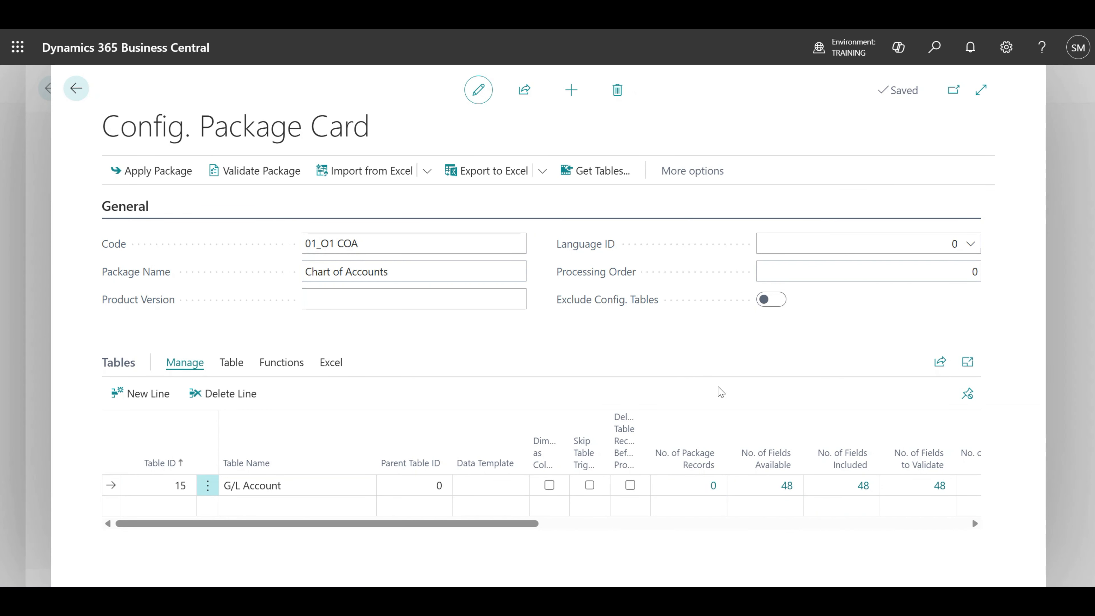
Open the package fields of the G/L Account table and clear the inclusion of all fields.
{"action": "left_click", "coordinate": [231, 363]}
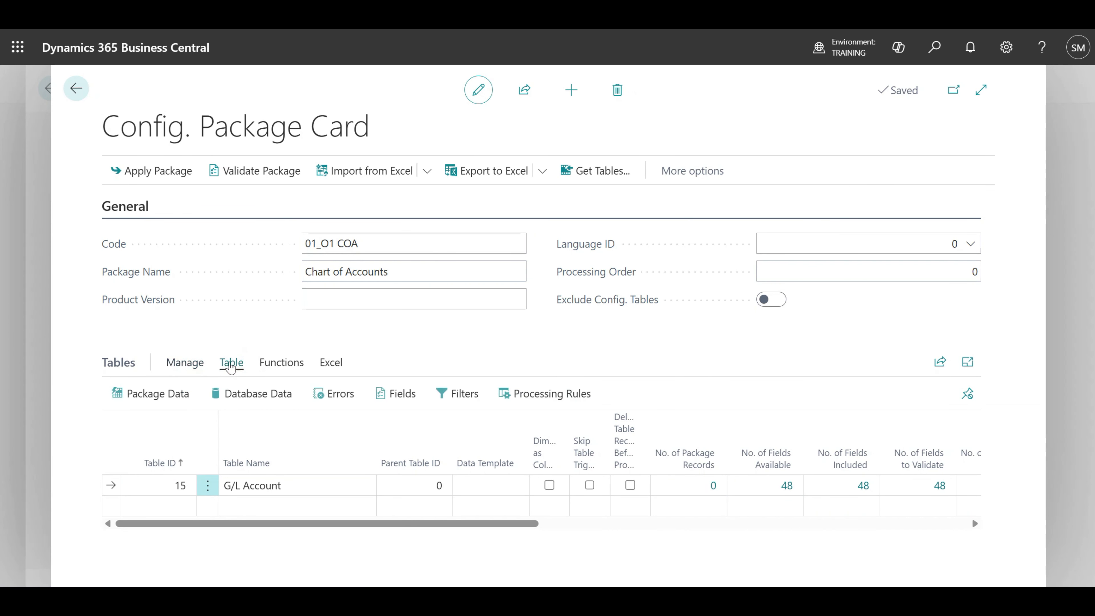
{"action": "left_click", "coordinate": [403, 400]}
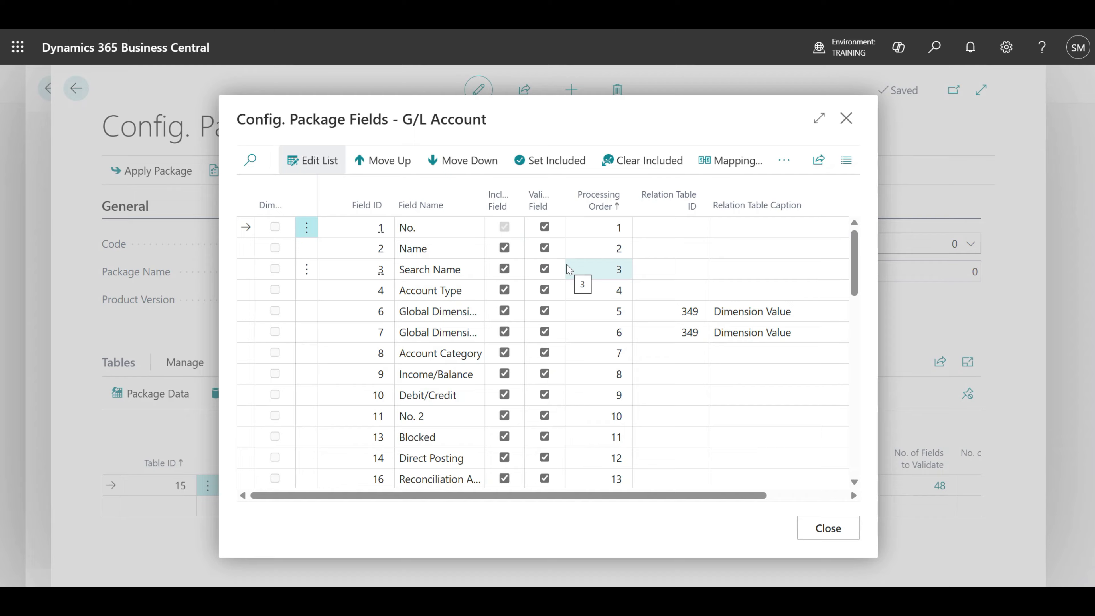
{"action": "left_click", "coordinate": [642, 160]}
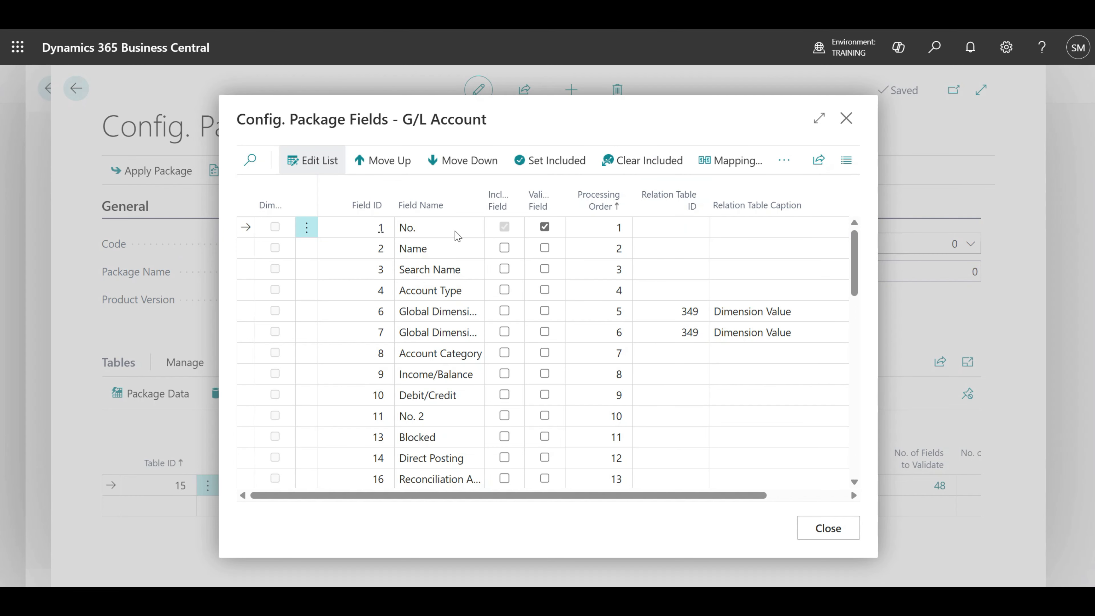
Include the fields Name, Search Name, Account Type, Account Category, Income/Balance and Debit/Credit, and close the field list.
{"action": "left_click", "coordinate": [505, 248]}
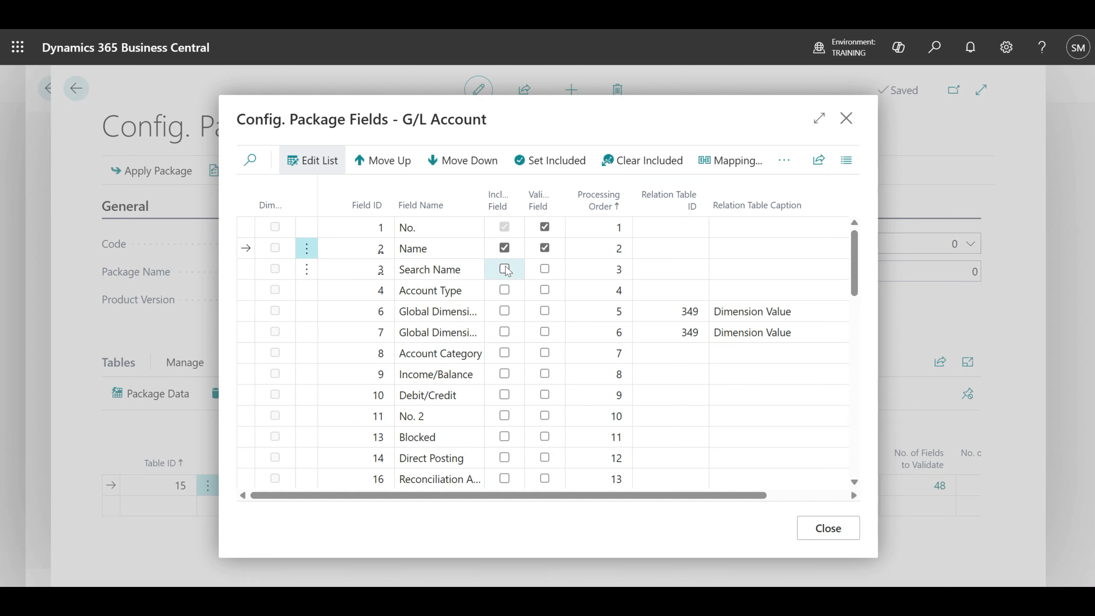
{"action": "left_click", "coordinate": [505, 268]}
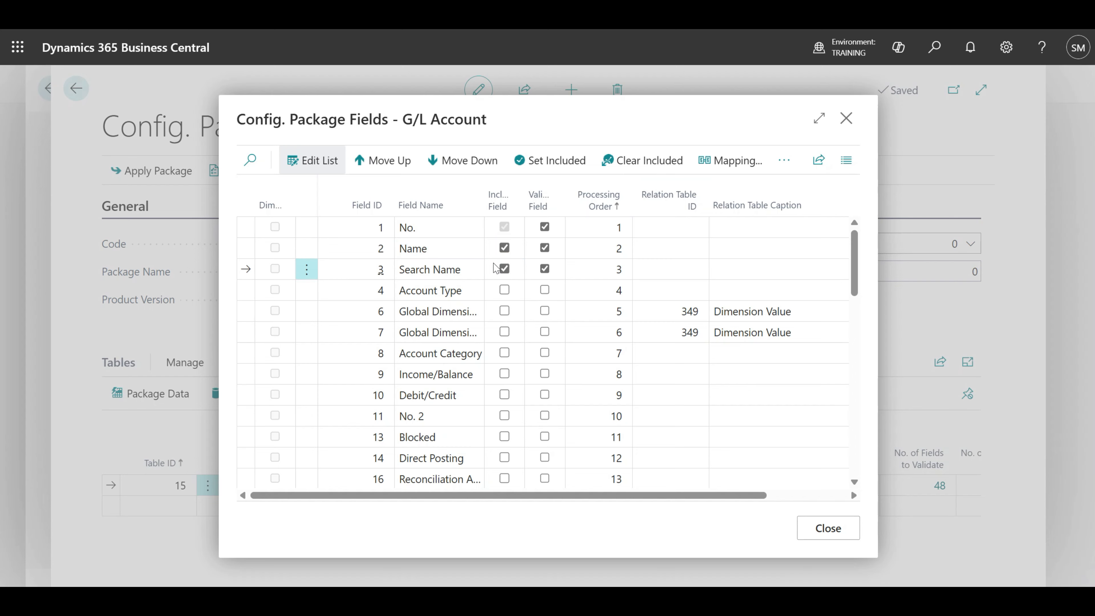
{"action": "left_click", "coordinate": [504, 290]}
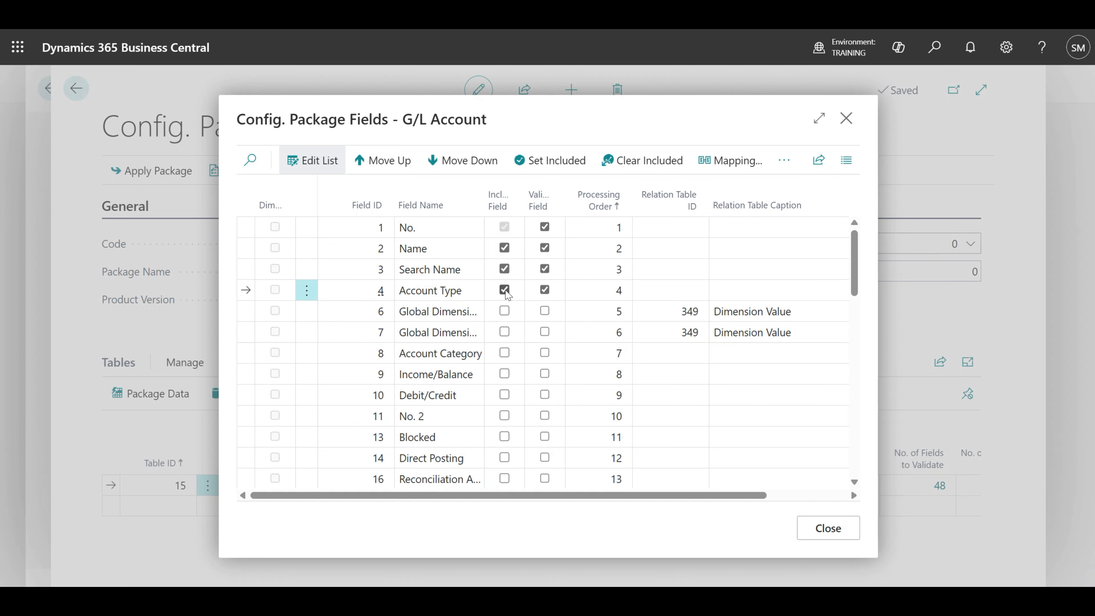
{"action": "left_click", "coordinate": [505, 354]}
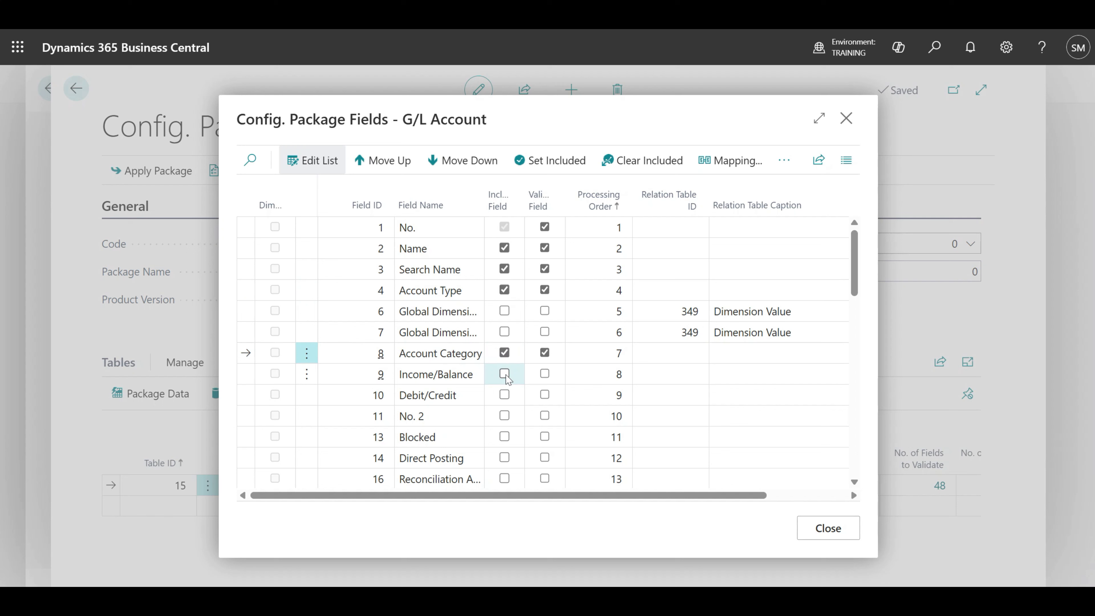
{"action": "left_click", "coordinate": [504, 374]}
{"action": "left_click", "coordinate": [505, 395]}
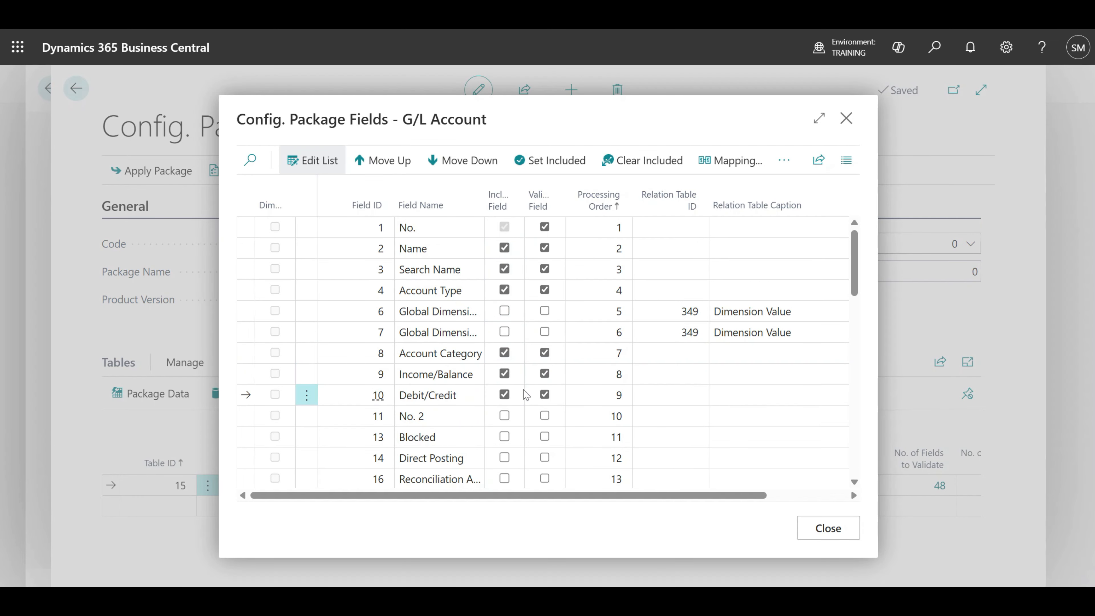
{"action": "left_click", "coordinate": [828, 533]}
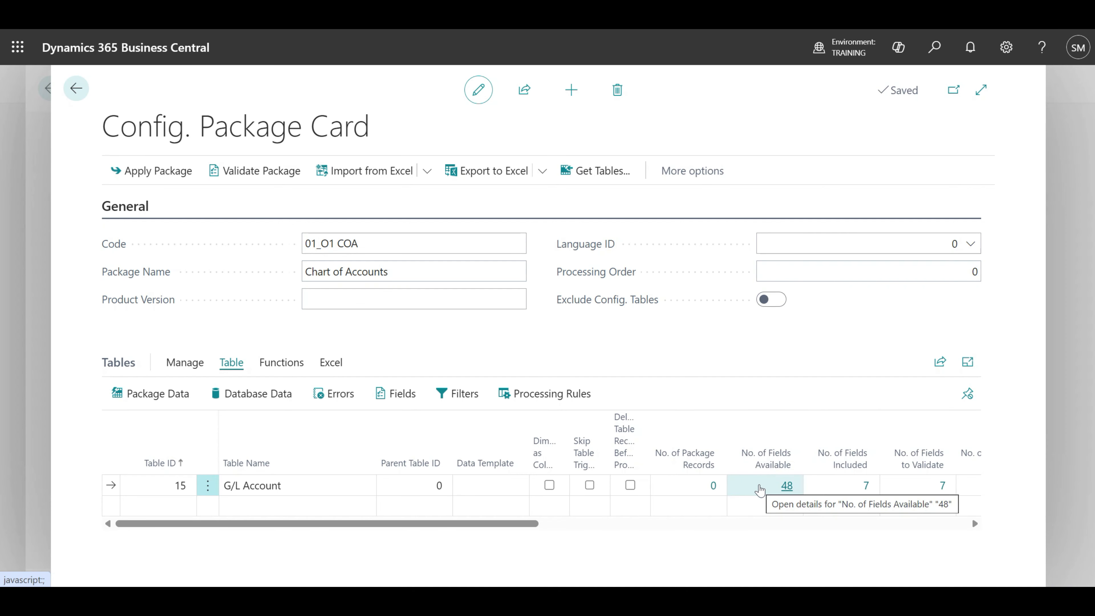
Export the G/L Account table to Excel, saving the workbook under its suggested file name.
{"action": "left_click", "coordinate": [330, 365]}
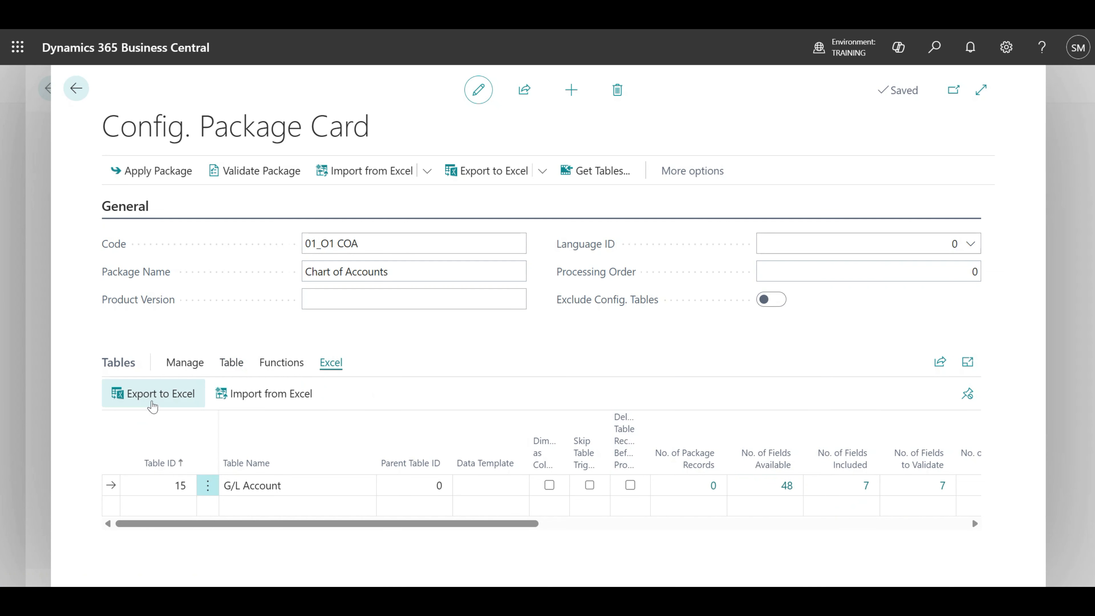
{"action": "left_click", "coordinate": [159, 394]}
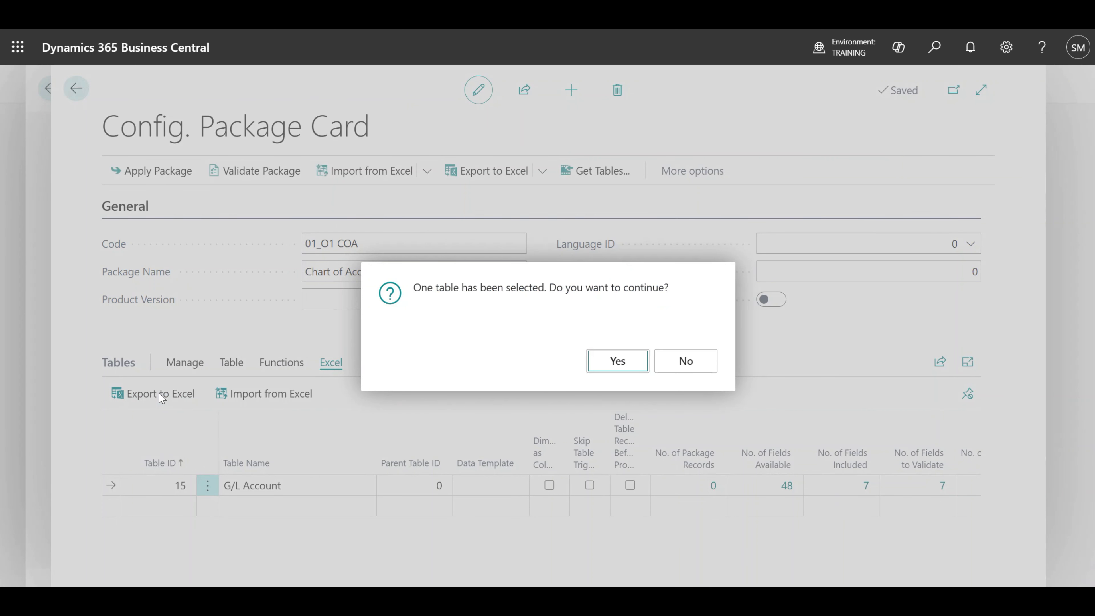
{"action": "left_click", "coordinate": [616, 359]}
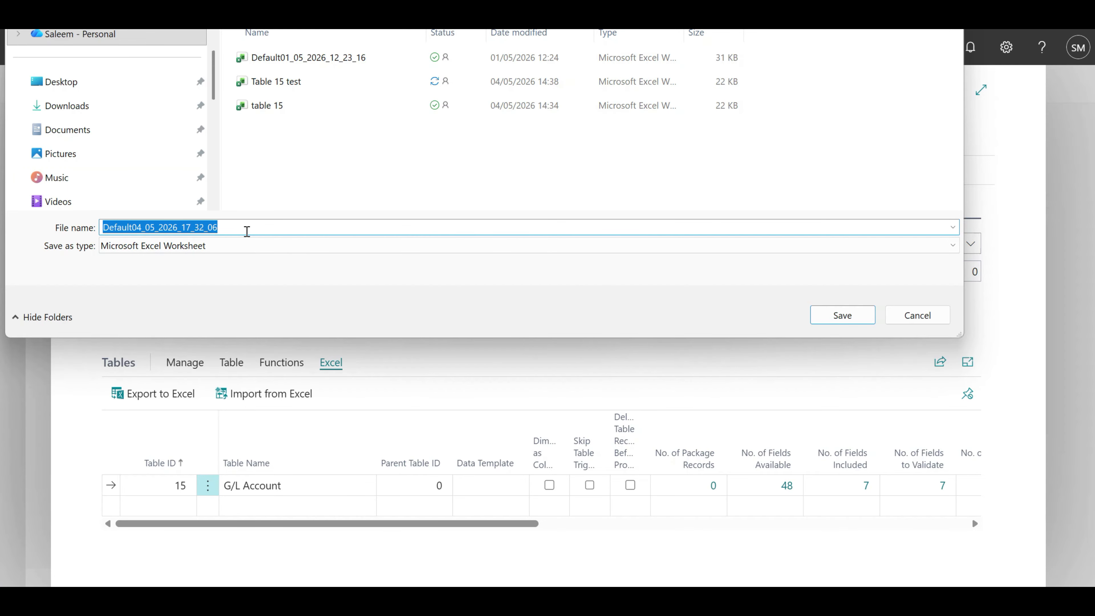
{"action": "left_click", "coordinate": [836, 317]}
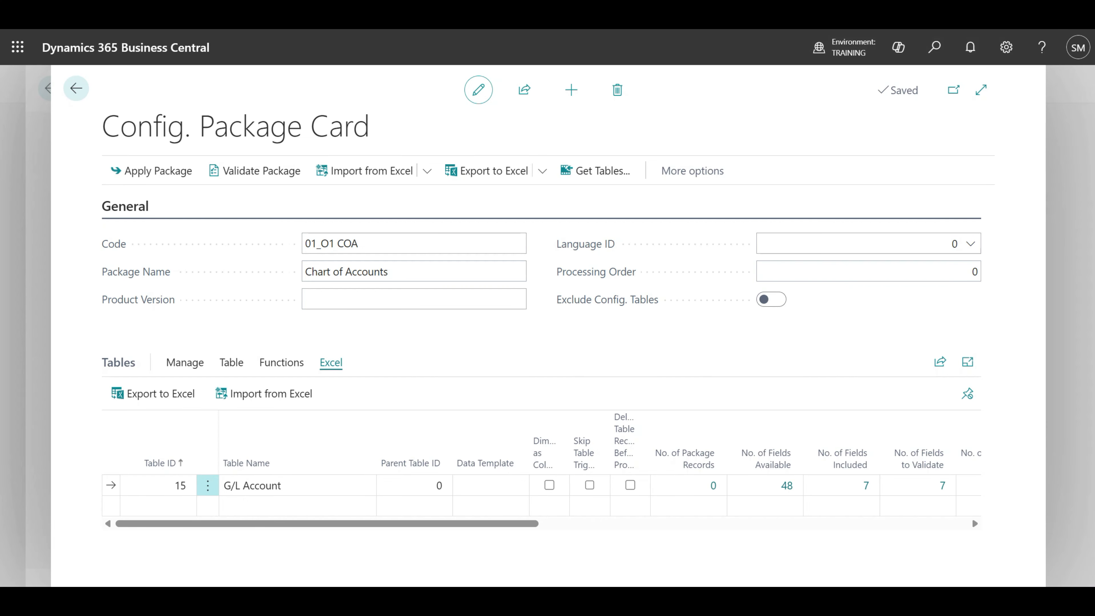
Open the downloaded workbook Default04_05_2026_17_32_06.xlsx in Excel and maximize its window.
{"action": "left_click", "coordinate": [990, 27]}
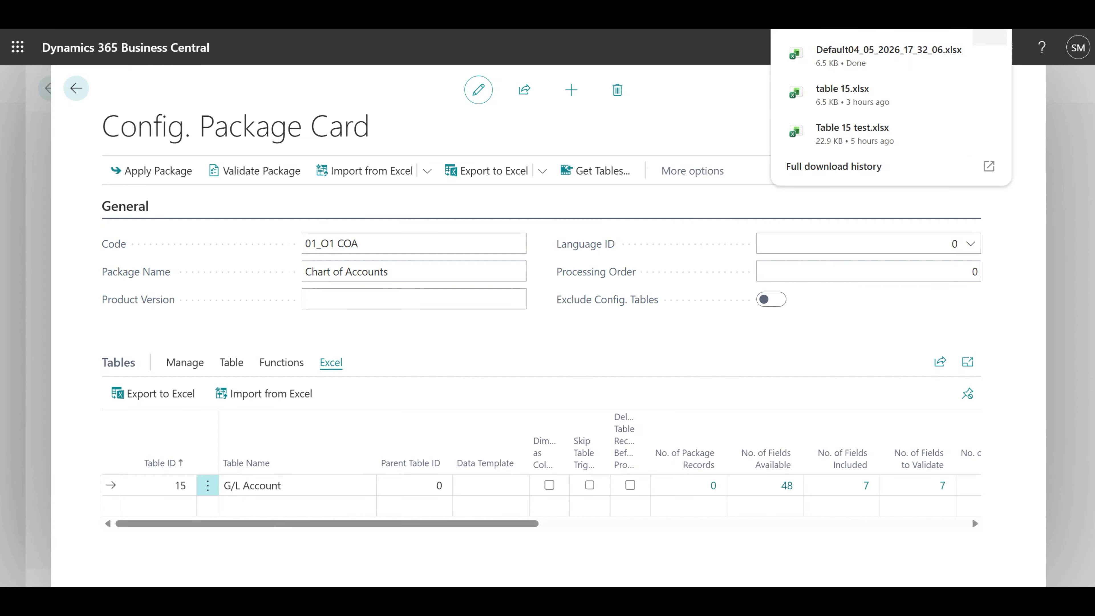
{"action": "left_click", "coordinate": [890, 50]}
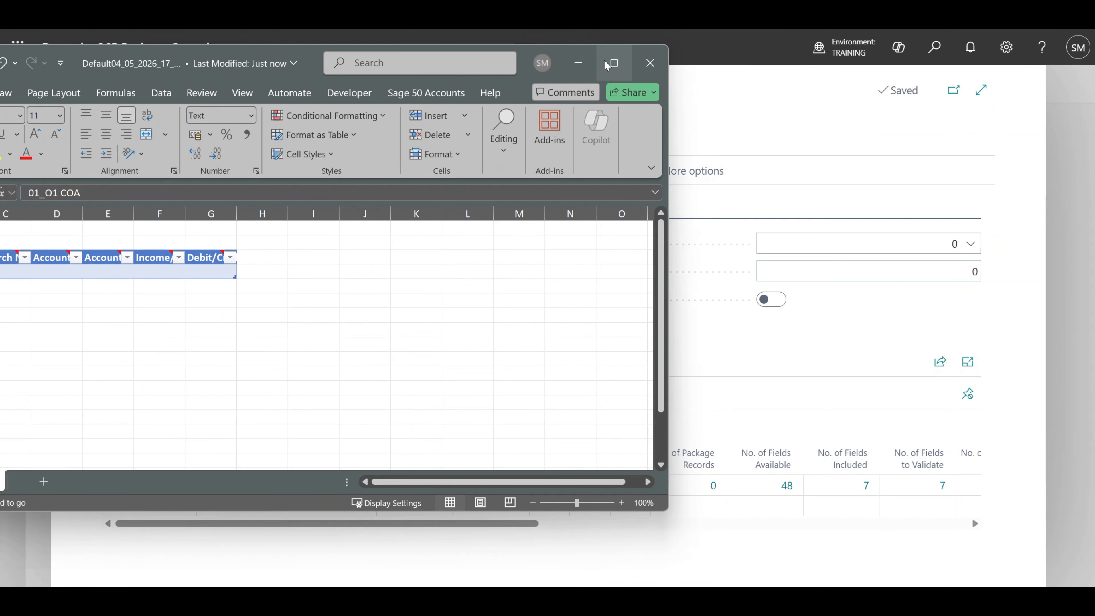
{"action": "left_click", "coordinate": [611, 62]}
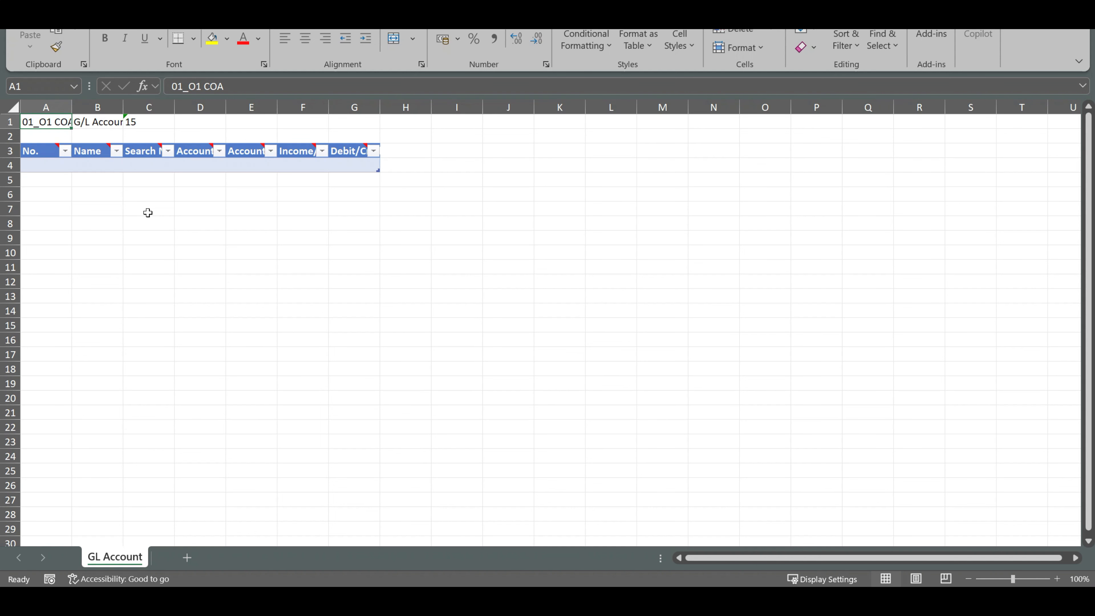
Auto-fit the widths of columns A to G on the GL Account sheet.
{"action": "left_click", "coordinate": [54, 108]}
{"action": "left_click_drag", "start_coordinate": [53, 107], "coordinate": [330, 108]}
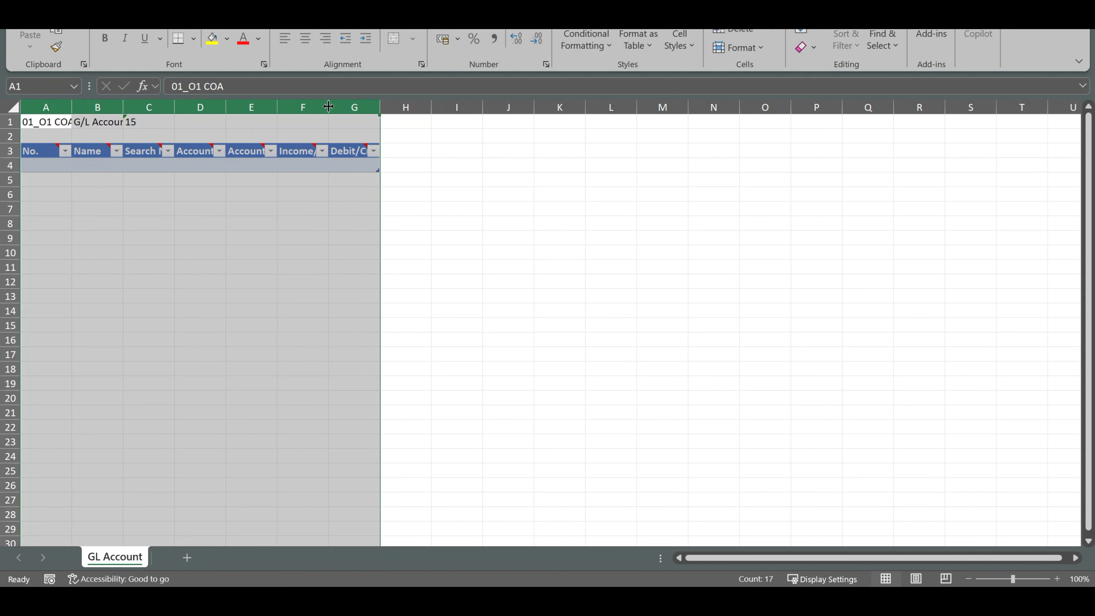
{"action": "double_click", "coordinate": [328, 106]}
{"action": "left_click", "coordinate": [669, 256]}
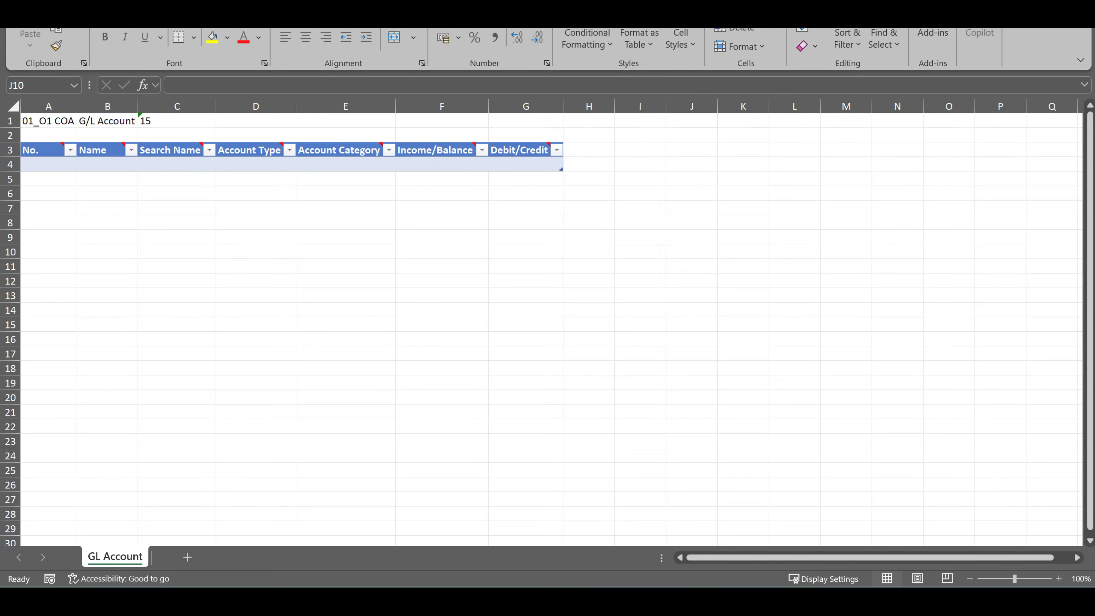
Copy the account rows from the Trial Balance sheet of the prepared workbook into the GL Account table, starting at row 4.
{"action": "left_click_drag", "start_coordinate": [1093, 90], "coordinate": [593, 94]}
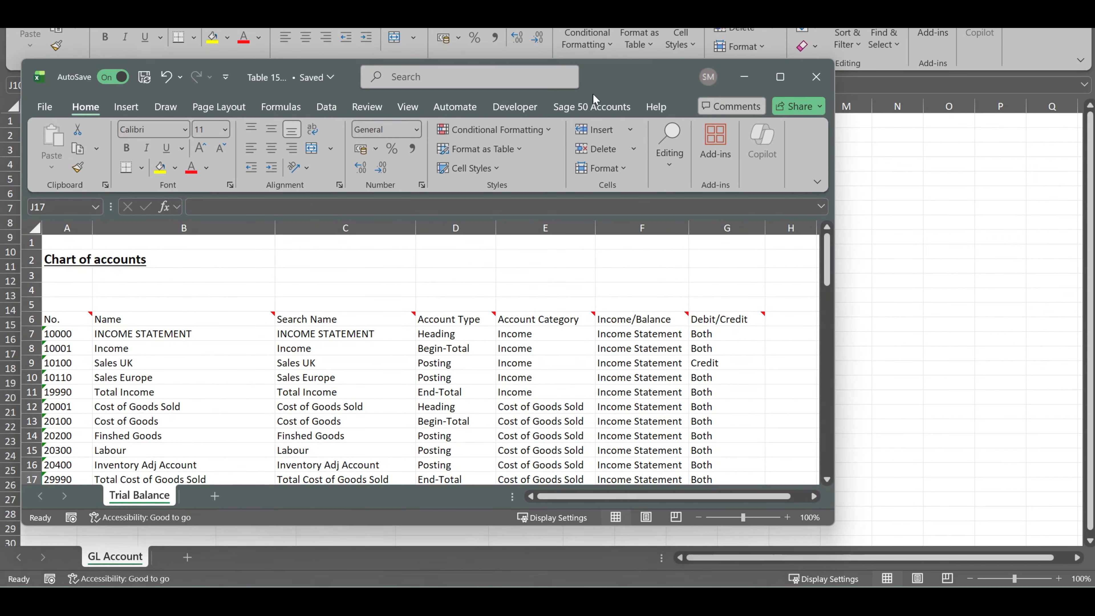
{"action": "left_click", "coordinate": [780, 78]}
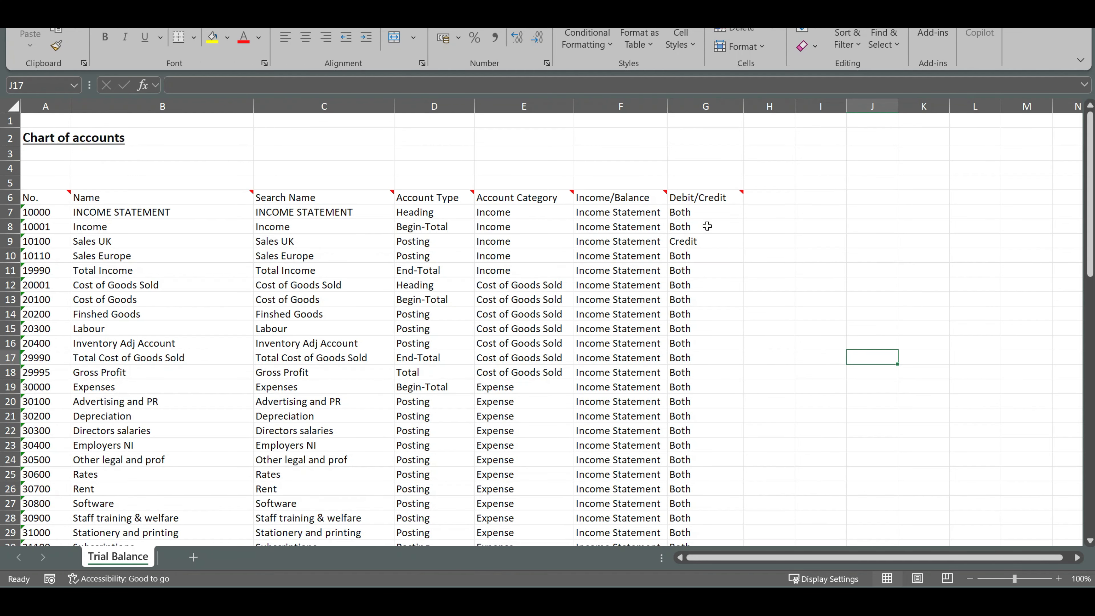
{"action": "scroll", "coordinate": [713, 222], "scroll_direction": "down", "scroll_amount": 2}
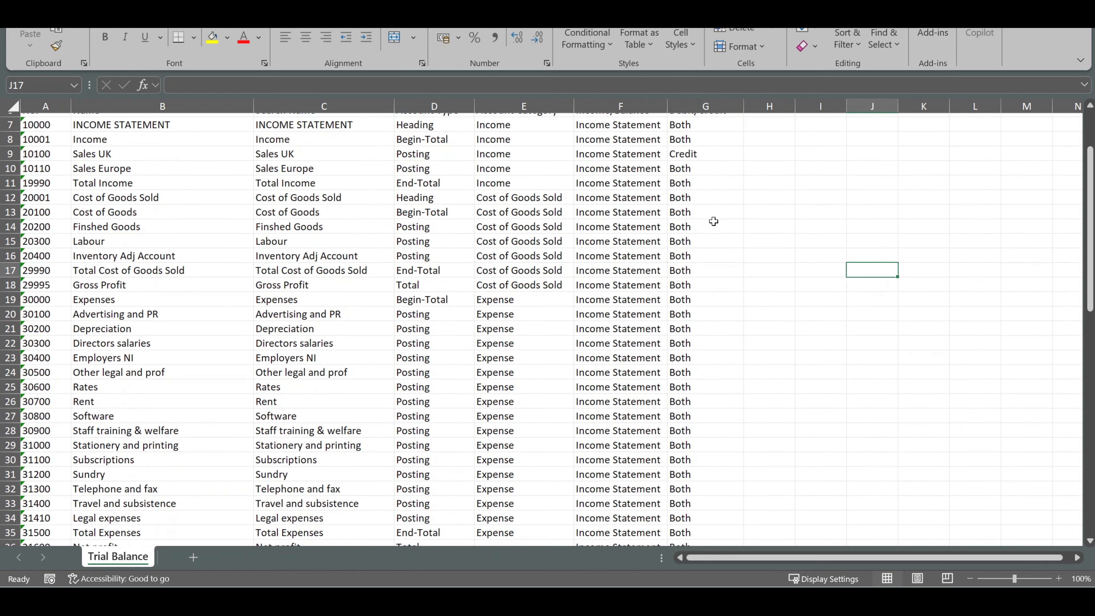
{"action": "scroll", "coordinate": [714, 222], "scroll_direction": "up", "scroll_amount": 2}
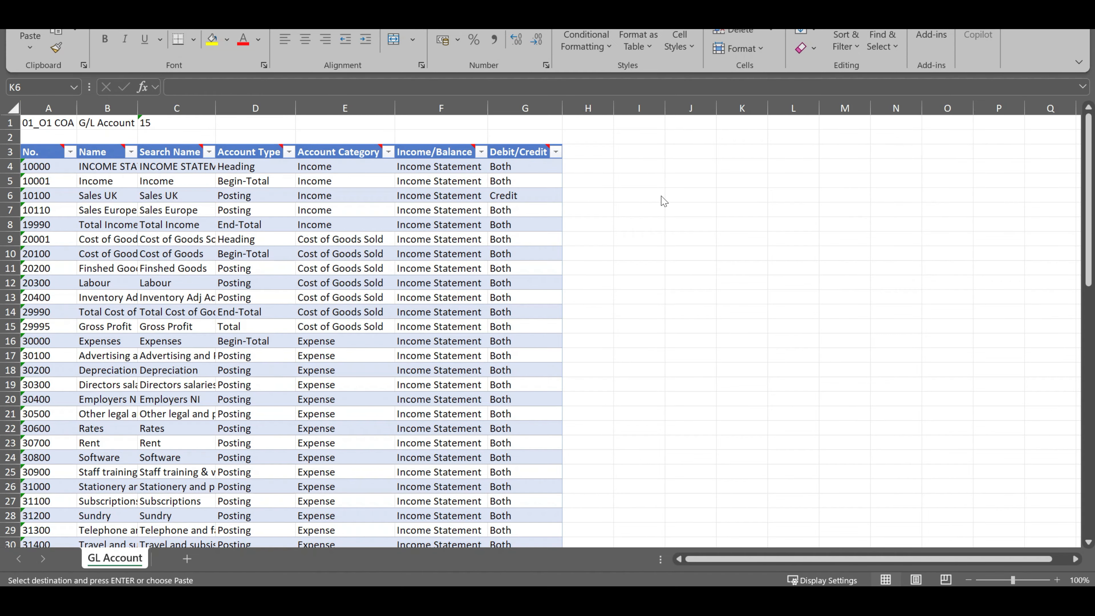
{"action": "left_click", "coordinate": [49, 110]}
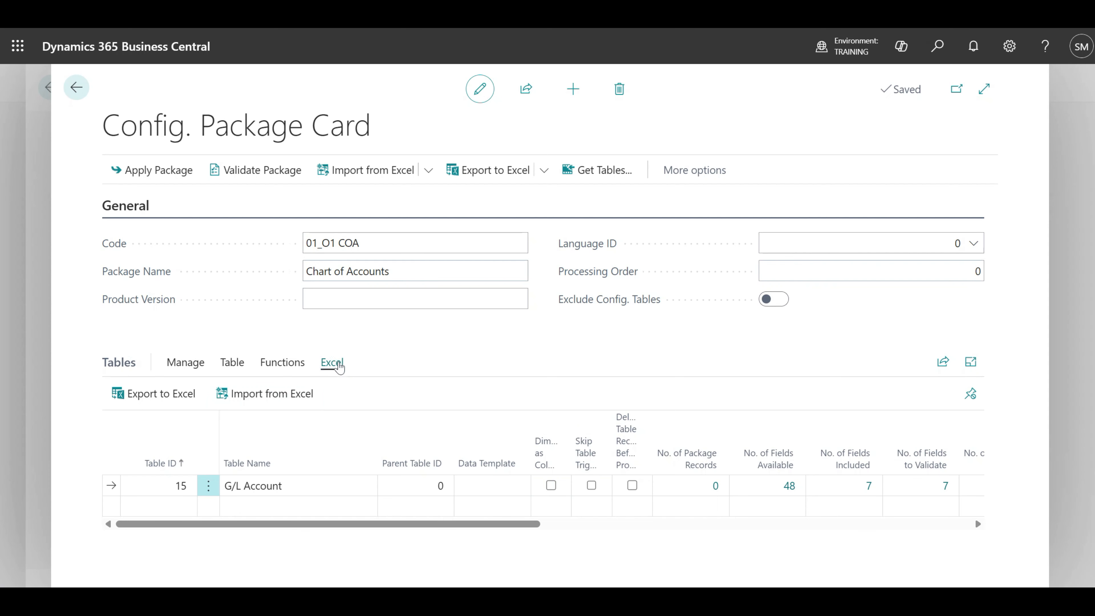
Switch to Business Central and import the filled-in workbook Default04_05_2026_17_32_06.xlsx into the 01_O1 COA package.
{"action": "left_click", "coordinate": [293, 397]}
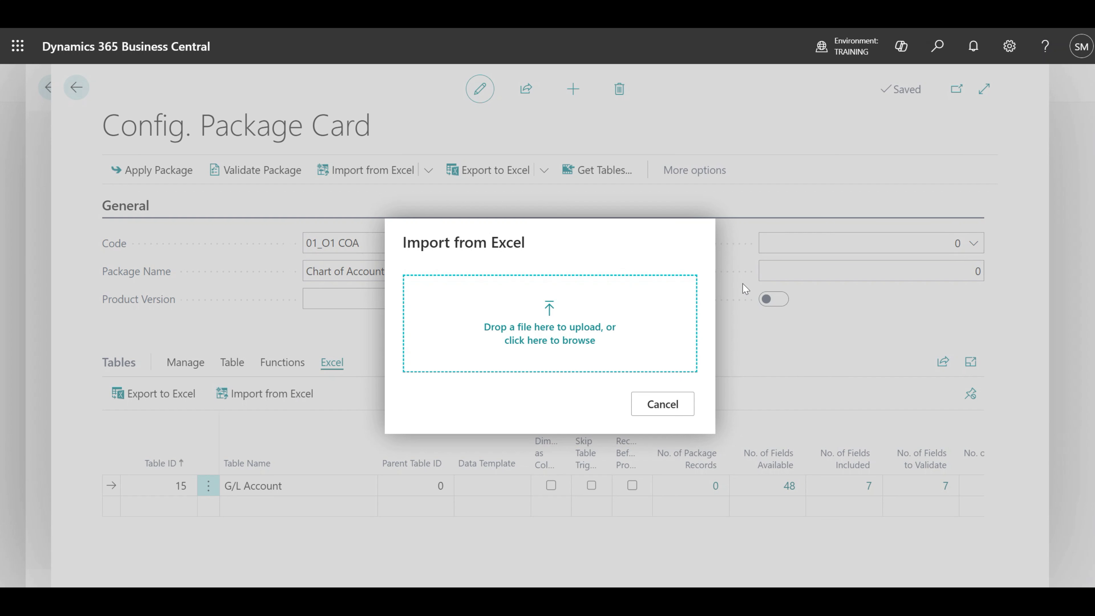
{"action": "key", "text": "ctrl+j"}
{"action": "left_click_drag", "start_coordinate": [906, 54], "coordinate": [535, 328]}
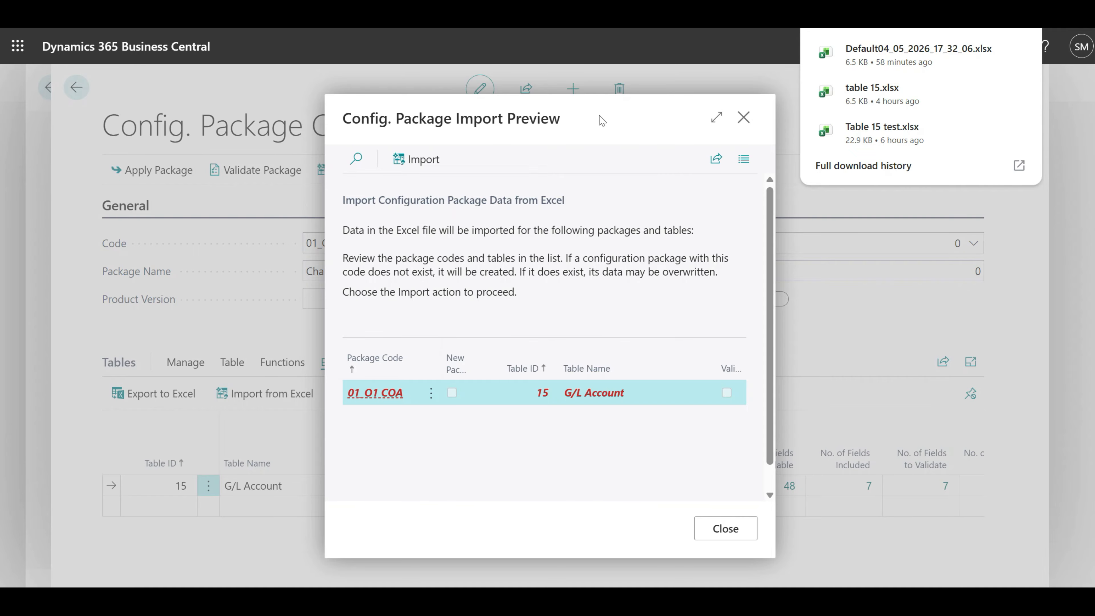
{"action": "left_click", "coordinate": [420, 165]}
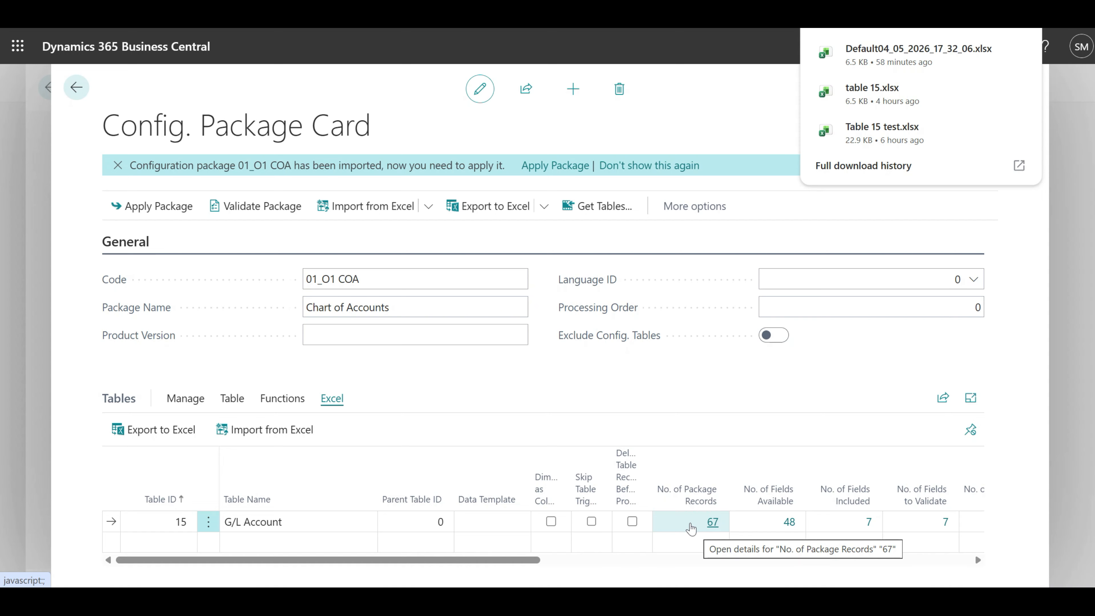
Validate the Chart of Accounts package and check the G/L Account line for package errors.
{"action": "left_click", "coordinate": [270, 207]}
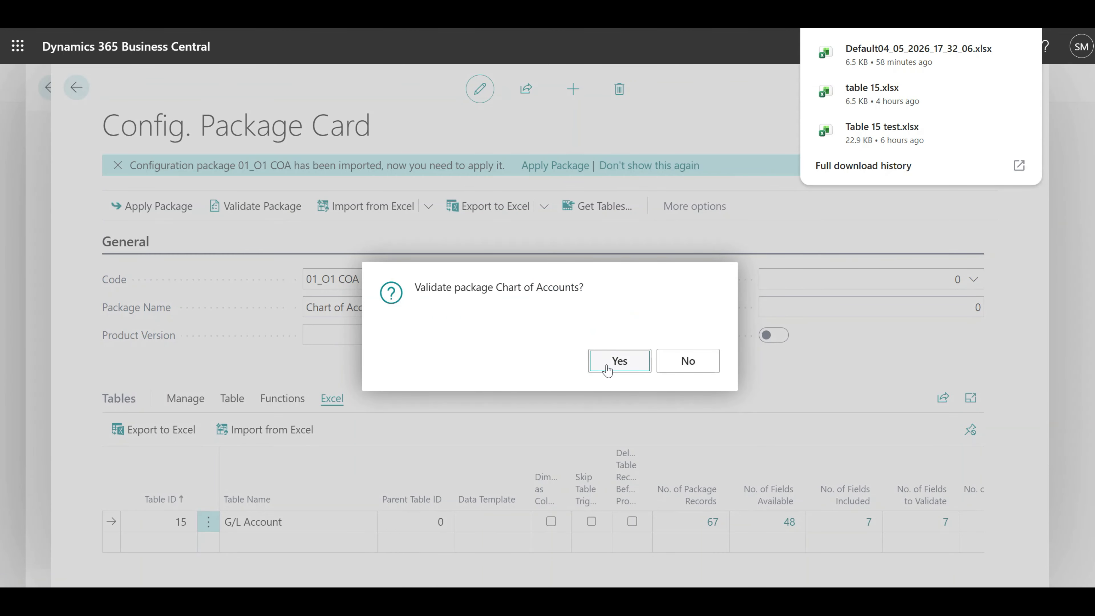
{"action": "left_click", "coordinate": [617, 362]}
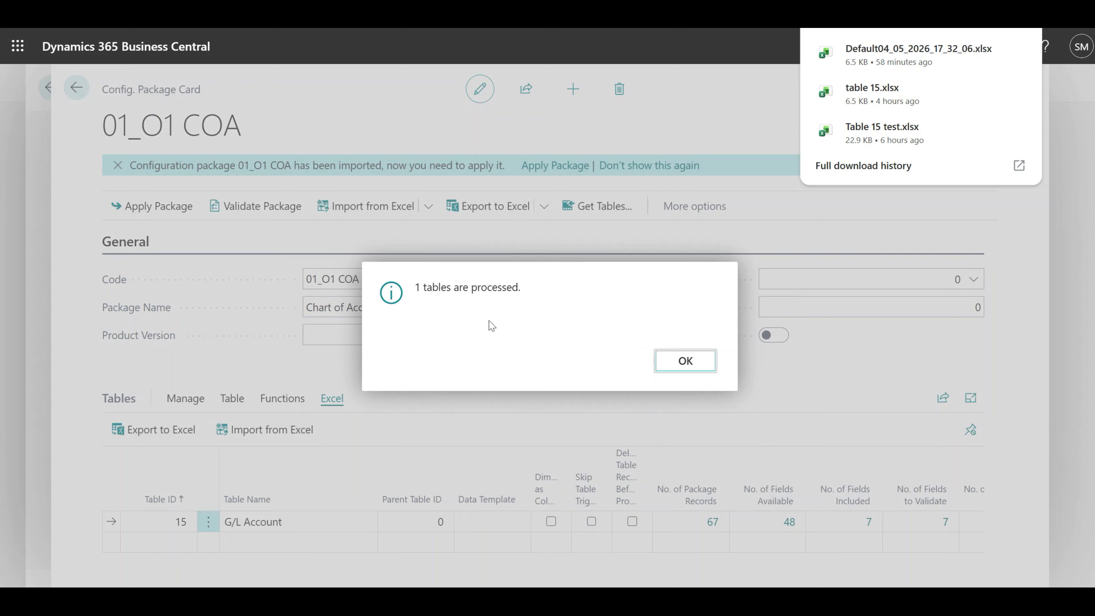
{"action": "left_click", "coordinate": [685, 360]}
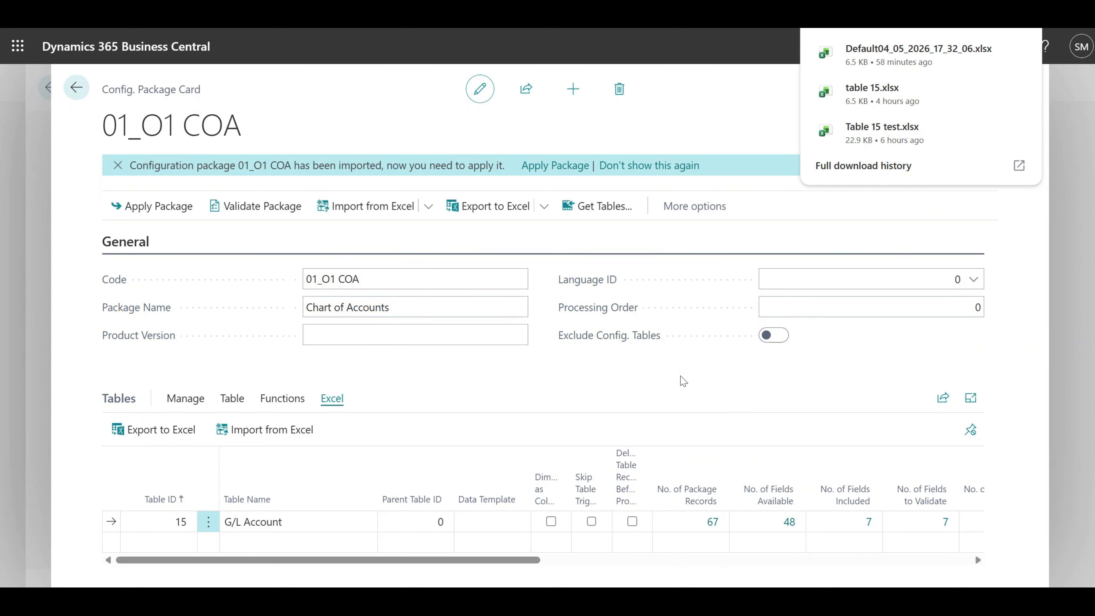
{"action": "left_click_drag", "start_coordinate": [524, 560], "coordinate": [663, 558]}
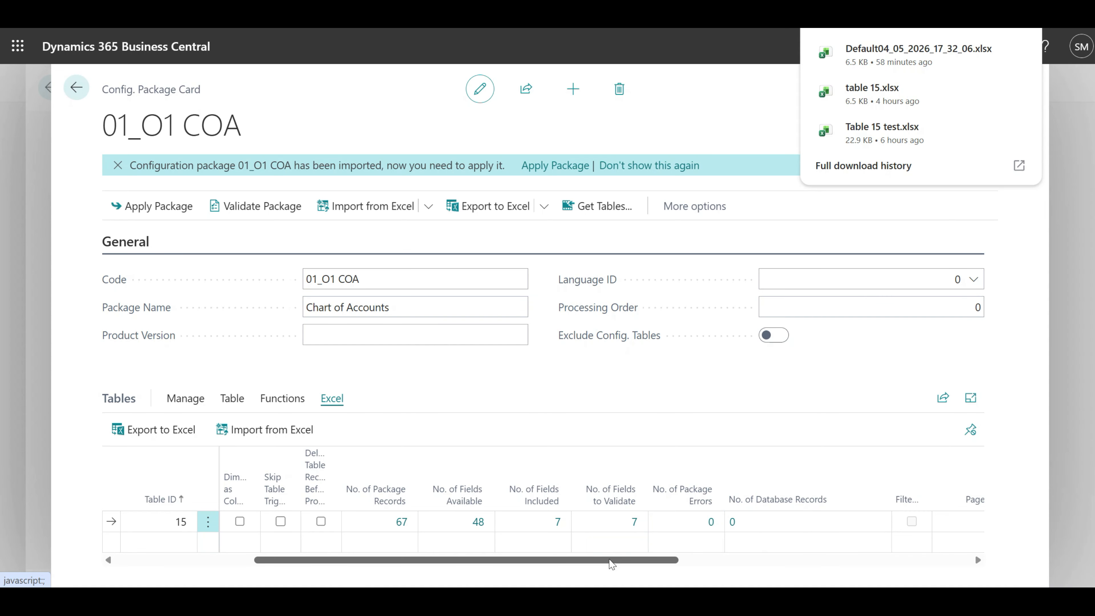
{"action": "left_click_drag", "start_coordinate": [608, 560], "coordinate": [459, 561]}
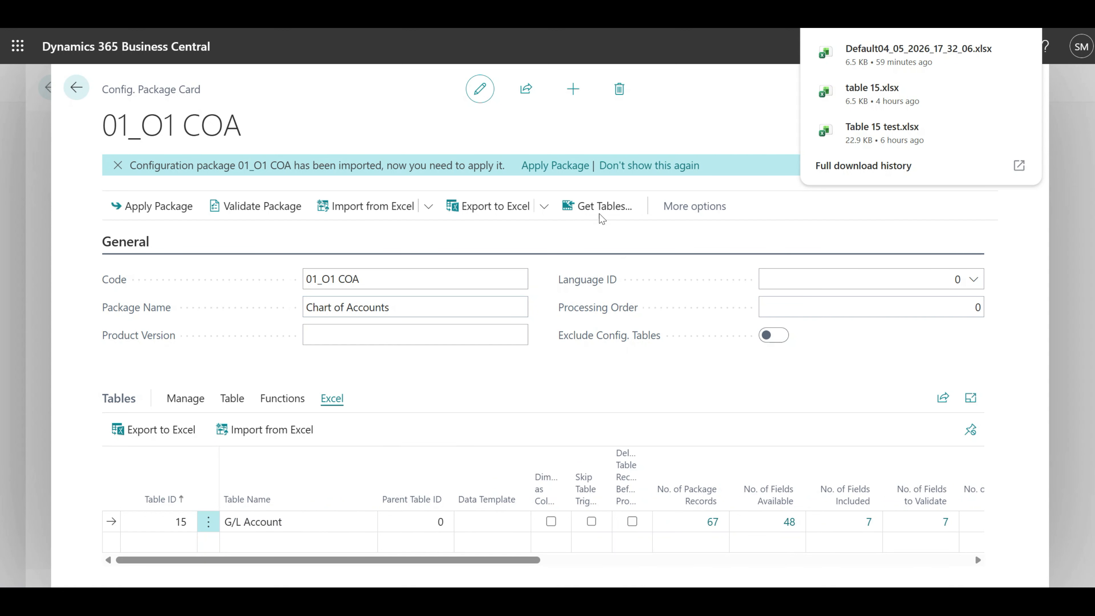
Apply the data from package 01_O1 COA to the G/L Account table.
{"action": "left_click", "coordinate": [162, 207]}
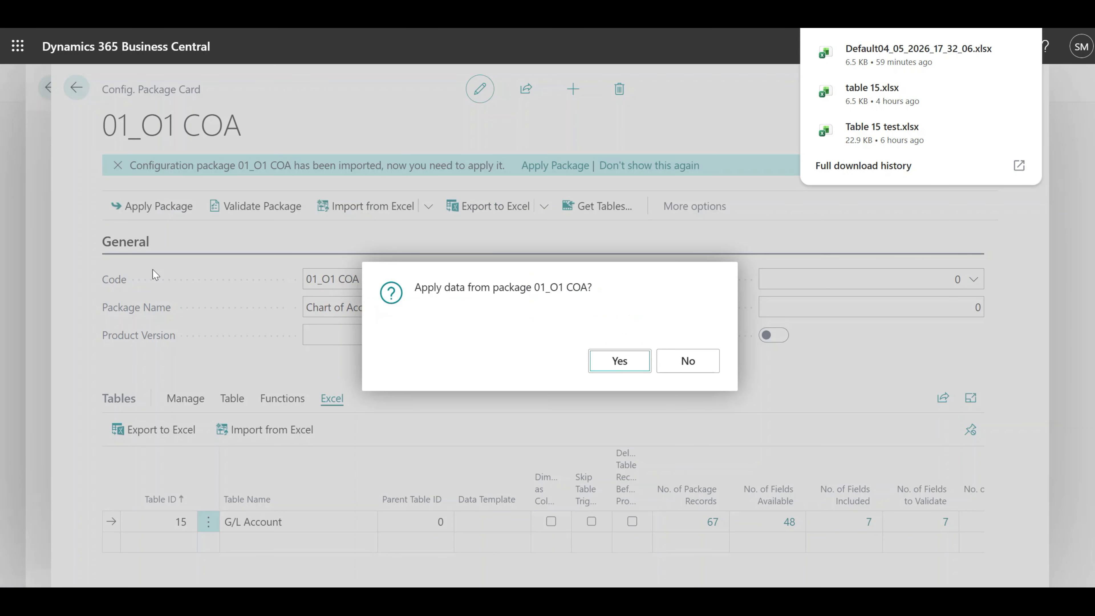
{"action": "left_click", "coordinate": [627, 363]}
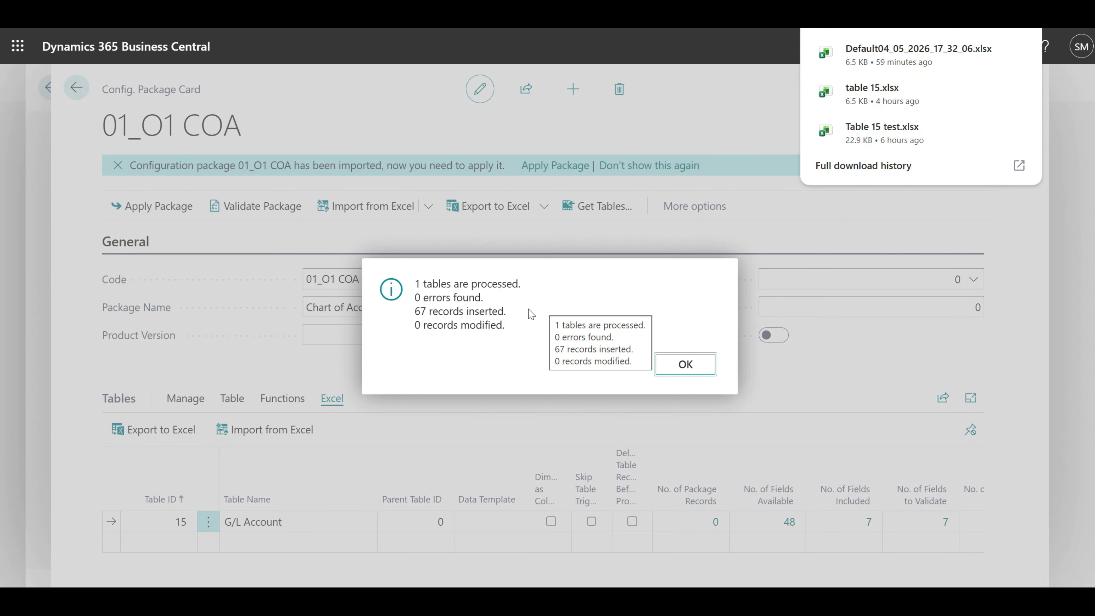
{"action": "left_click", "coordinate": [686, 364]}
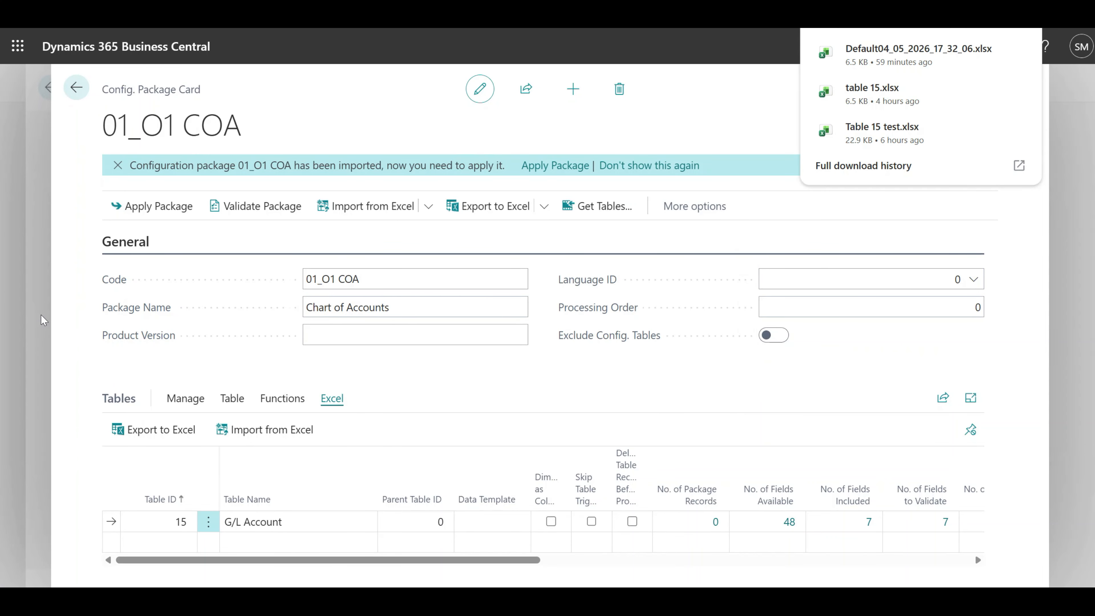
Close the package card and the Configuration Packages list, and review the imported accounts in the Chart of Accounts.
{"action": "key", "text": "Escape"}
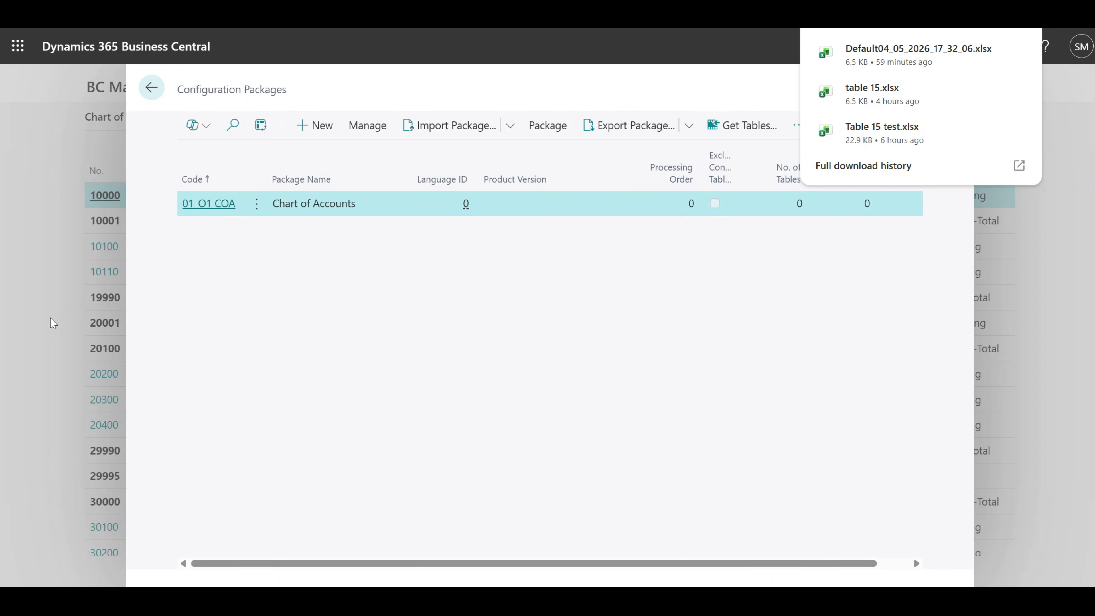
{"action": "key", "text": "Escape"}
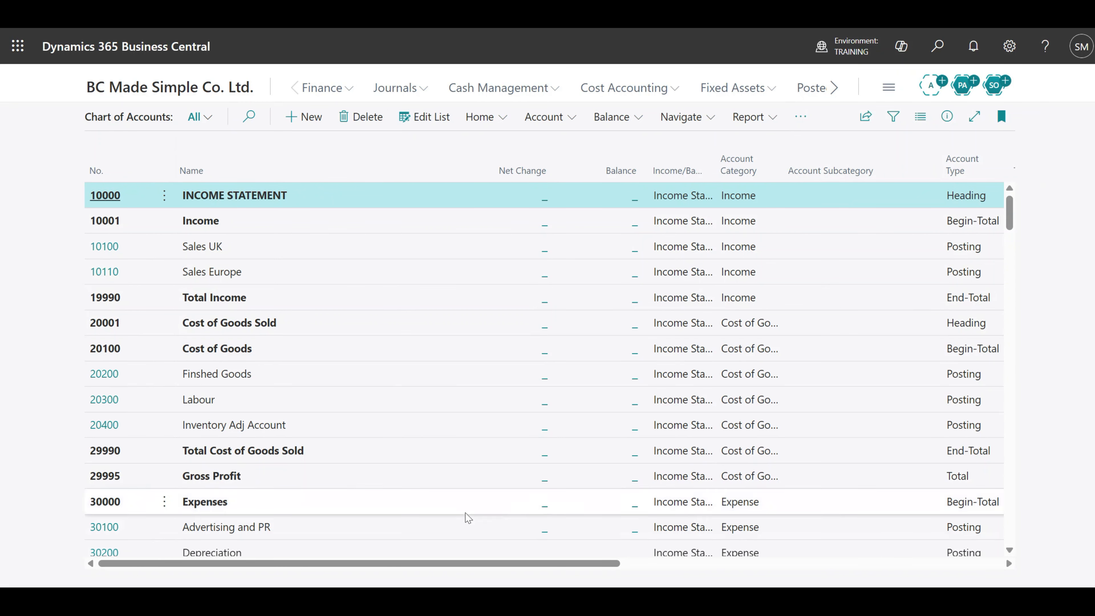
{"action": "left_click_drag", "start_coordinate": [514, 562], "coordinate": [472, 567]}
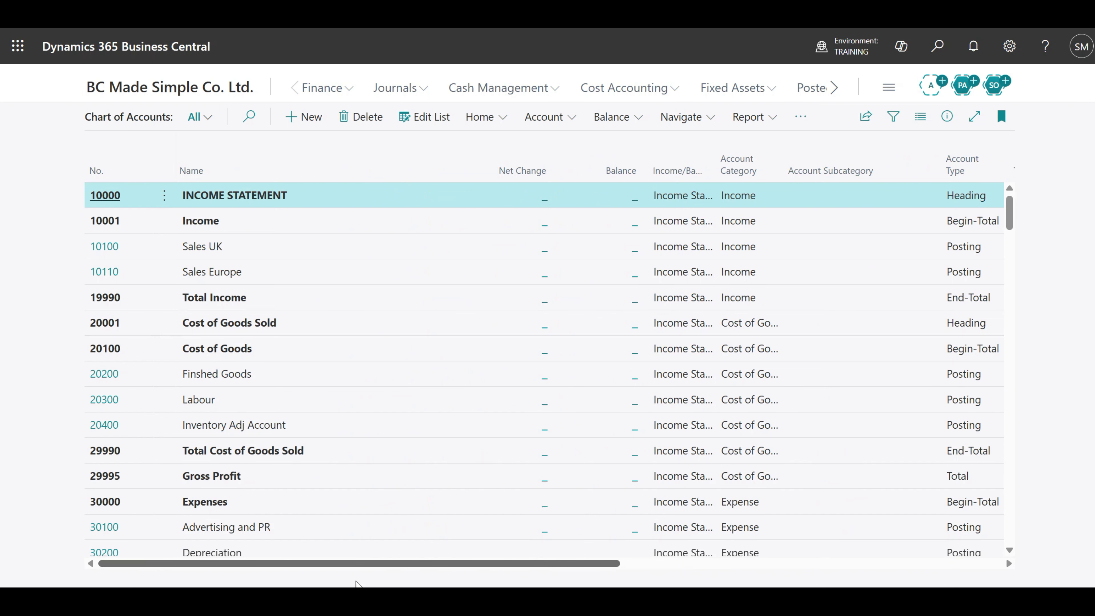